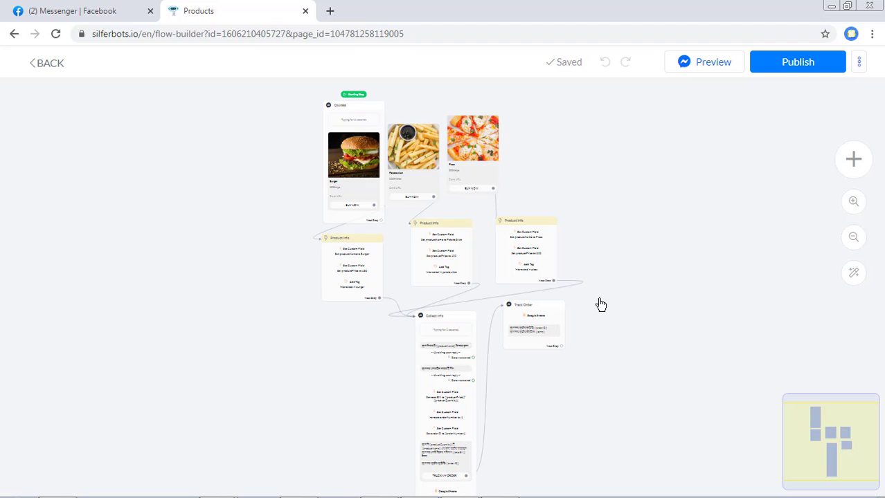
# - Duplicate the Collect Info node and place the copy to its right
pyautogui.scroll(5, 601, 305)
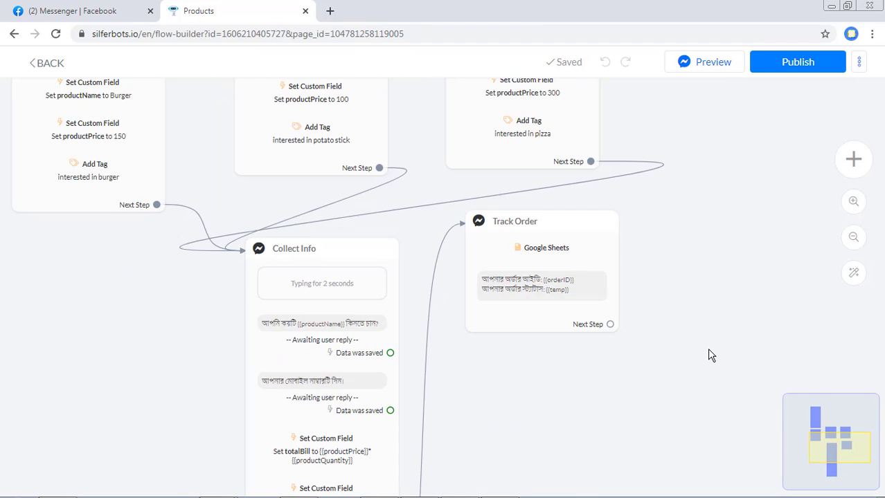
pyautogui.scroll(-5, 713, 318)
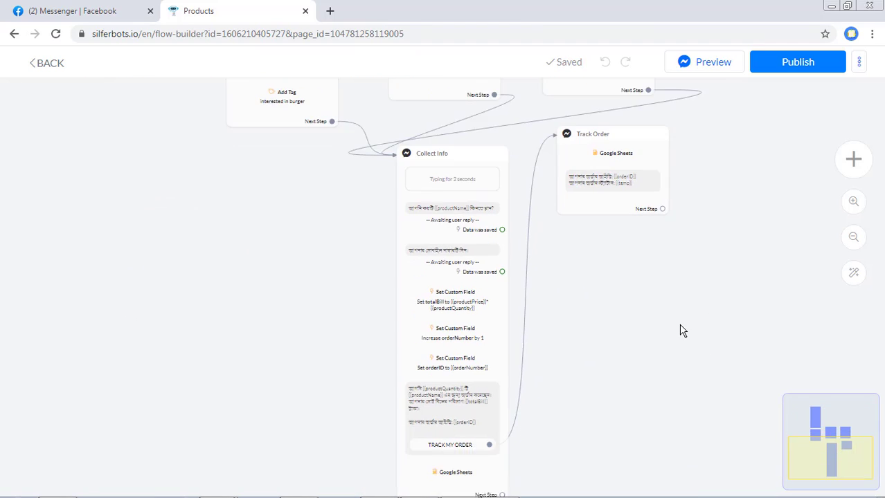
pyautogui.moveTo(556, 152); pyautogui.dragTo(628, 170)
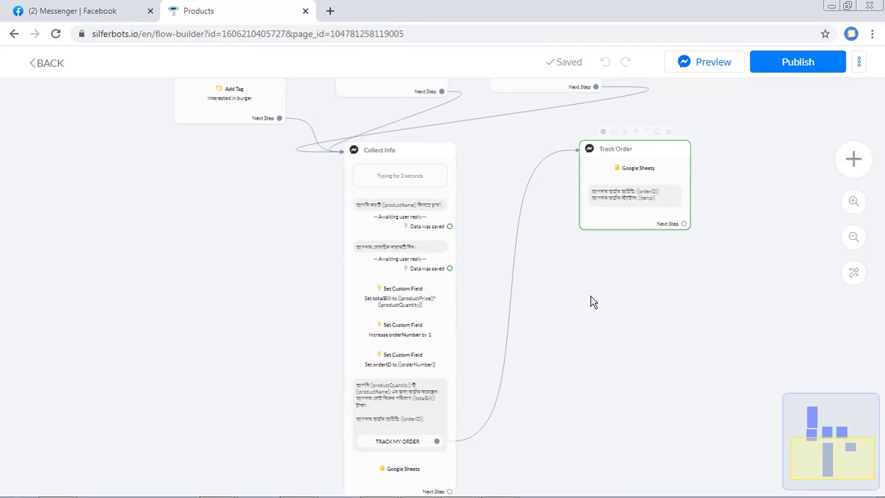
pyautogui.scroll(2, 585, 362)
pyautogui.moveTo(580, 381); pyautogui.dragTo(582, 358)
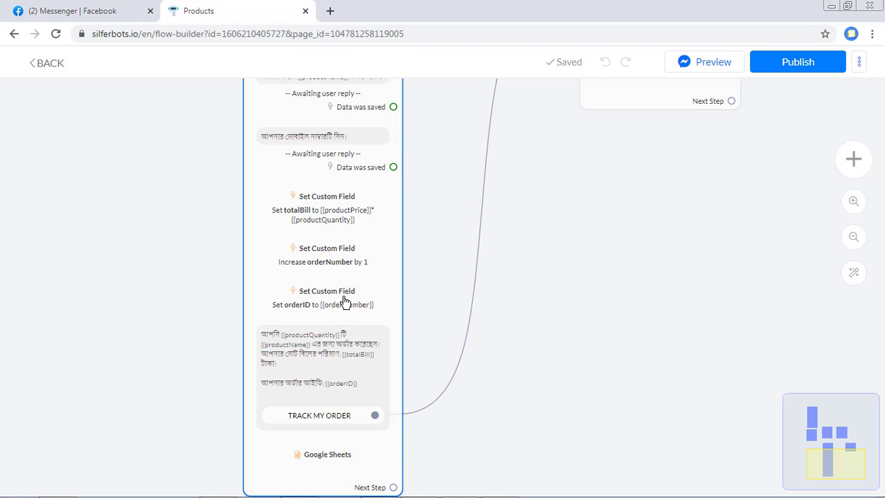
pyautogui.scroll(-3, 526, 324)
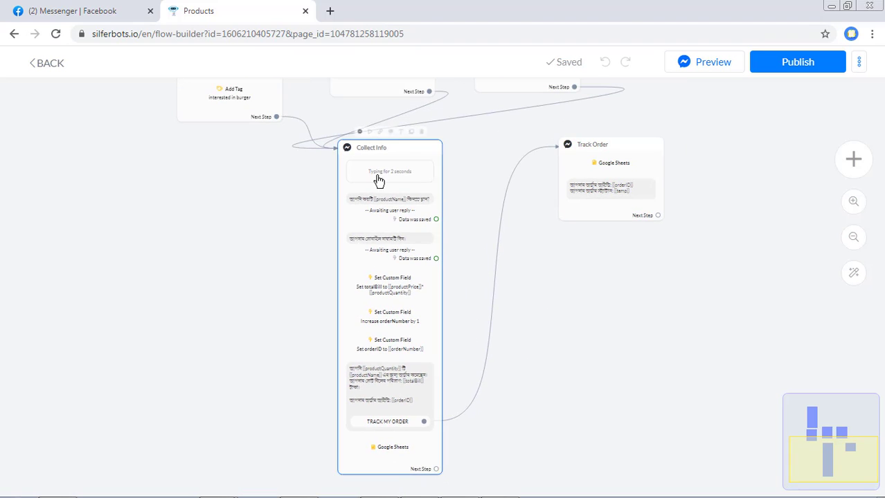
pyautogui.click(410, 132)
pyautogui.moveTo(420, 298); pyautogui.dragTo(517, 264)
# - In the copy, delete the Typing delay, both questions and the Set totalBill action
pyautogui.click(517, 265)
pyautogui.click(237, 216)
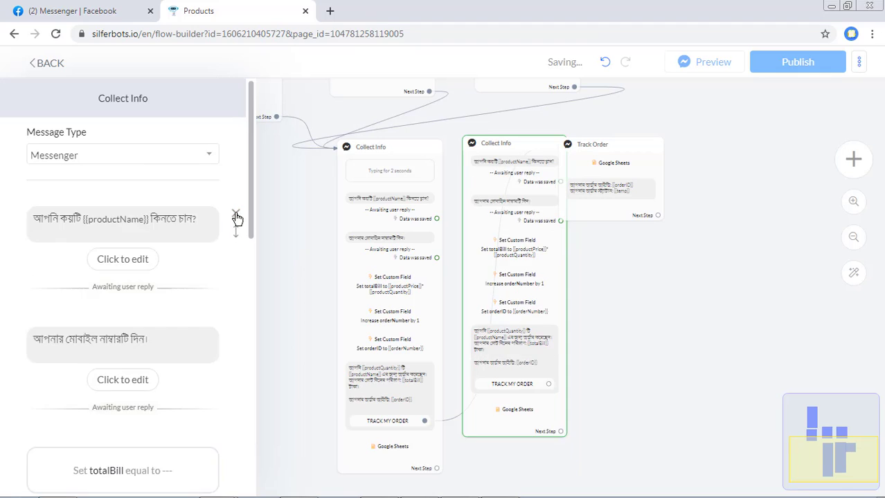
pyautogui.click(236, 217)
pyautogui.click(236, 216)
pyautogui.click(236, 217)
# - In the original Collect Info, delete the orderNumber, orderID, summary and Google Sheets blocks
pyautogui.click(382, 336)
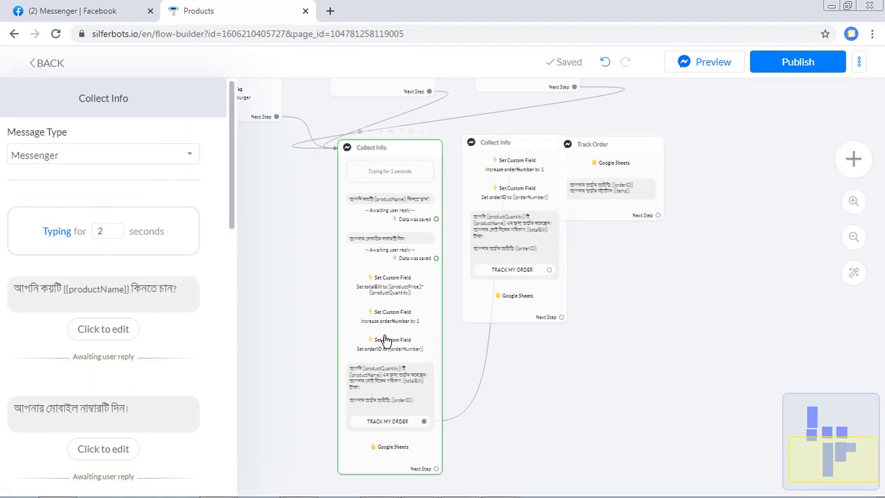
pyautogui.scroll(-3, 239, 311)
pyautogui.click(236, 397)
pyautogui.click(236, 397)
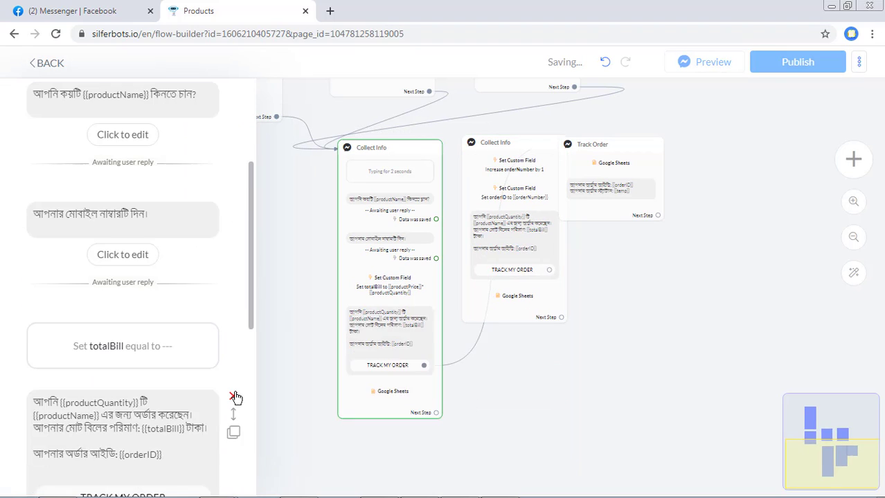
pyautogui.click(236, 398)
pyautogui.click(237, 398)
pyautogui.click(437, 363)
pyautogui.scroll(2, 437, 364)
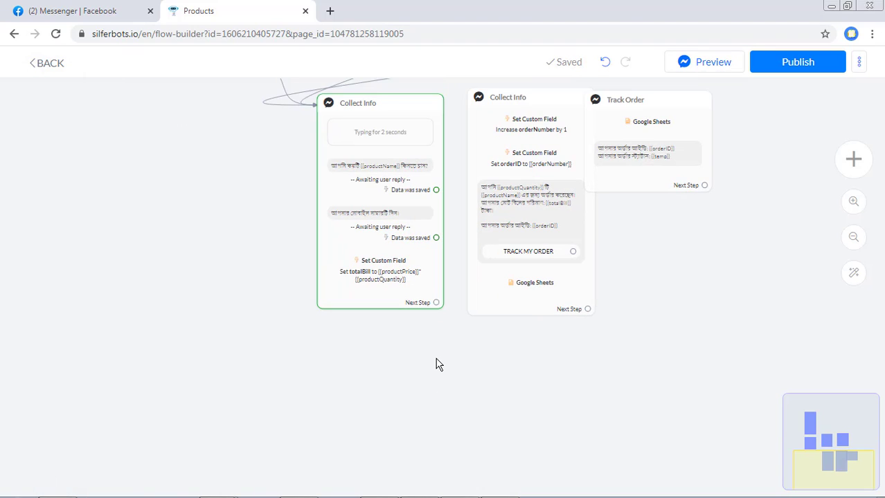
pyautogui.moveTo(437, 363); pyautogui.dragTo(350, 468)
pyautogui.scroll(3, 386, 435)
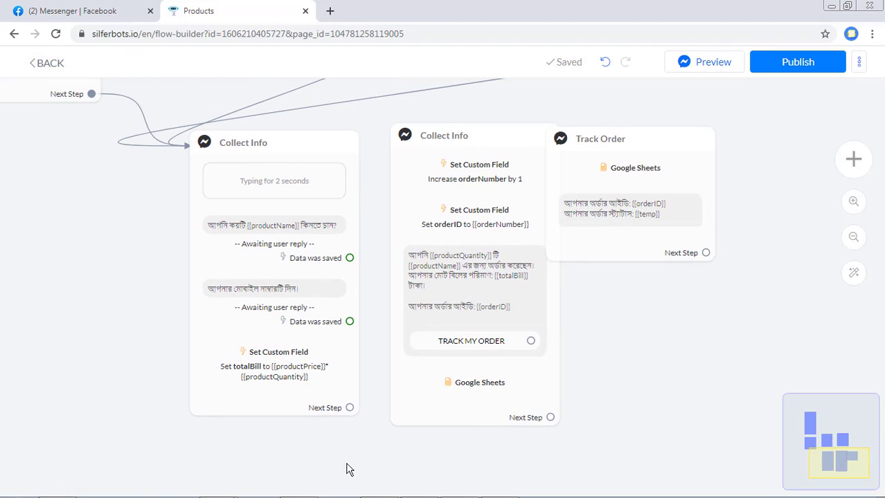
pyautogui.click(740, 215)
pyautogui.click(281, 213)
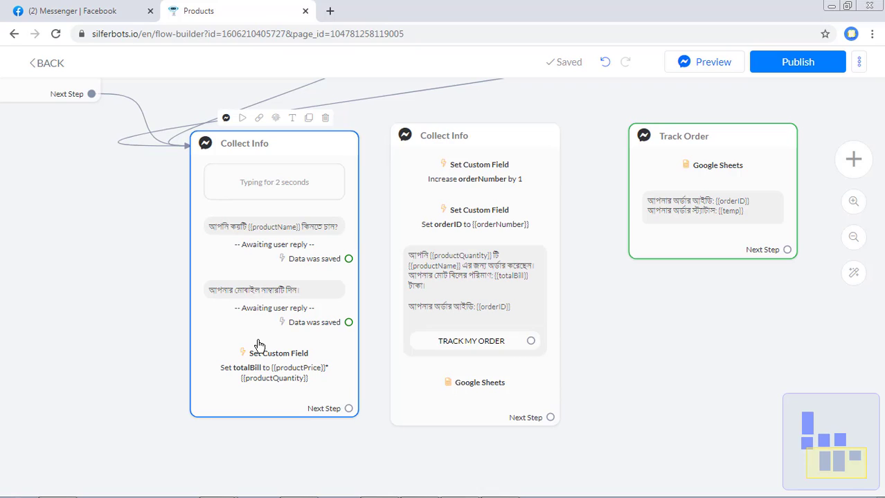
# - Move the copied Collect Info and Track Order nodes further right
pyautogui.moveTo(523, 306); pyautogui.dragTo(573, 313)
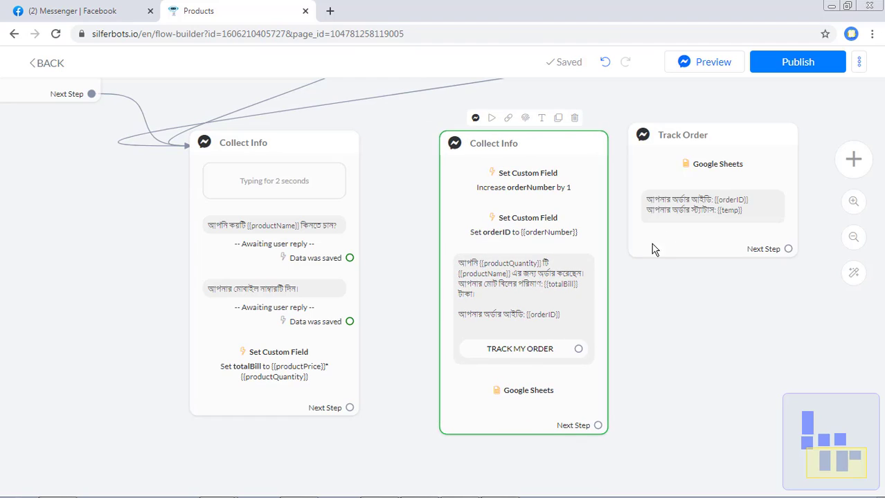
pyautogui.moveTo(651, 249); pyautogui.dragTo(785, 227)
pyautogui.moveTo(524, 233); pyautogui.dragTo(654, 218)
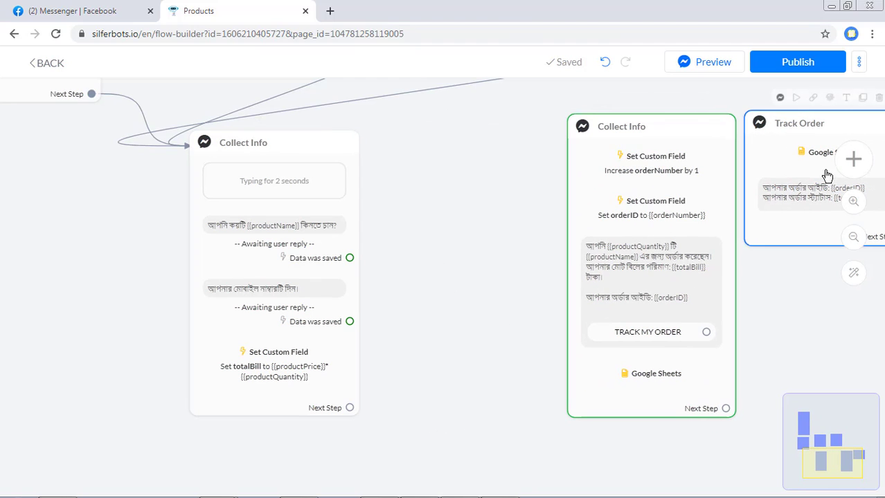
# - Add a Condition step linked from the original Collect Info's Next Step, and open it
pyautogui.click(861, 167)
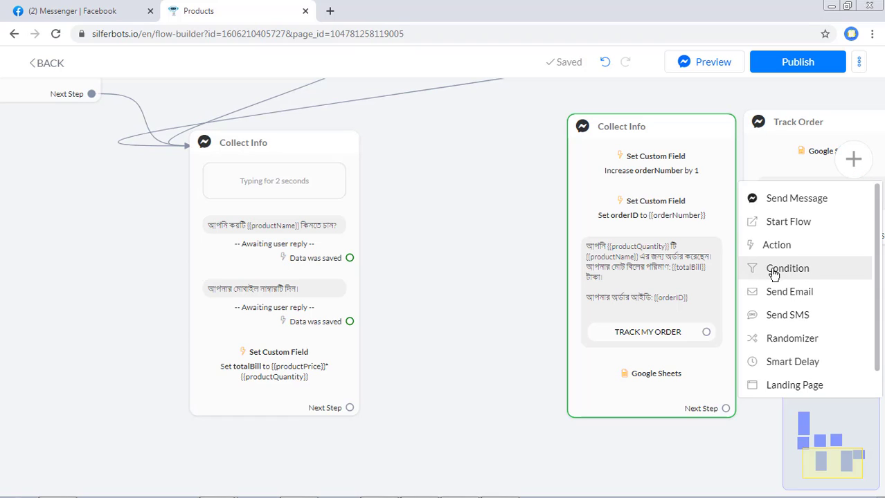
pyautogui.click(796, 270)
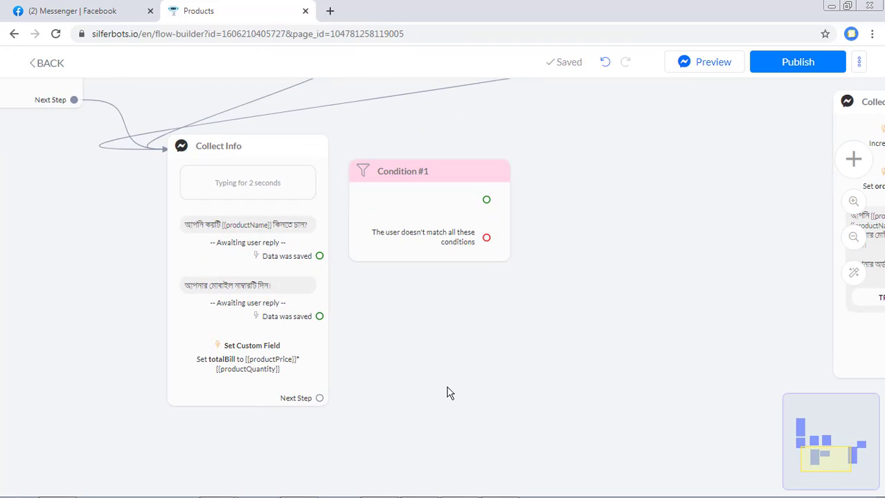
pyautogui.moveTo(459, 212); pyautogui.dragTo(490, 340)
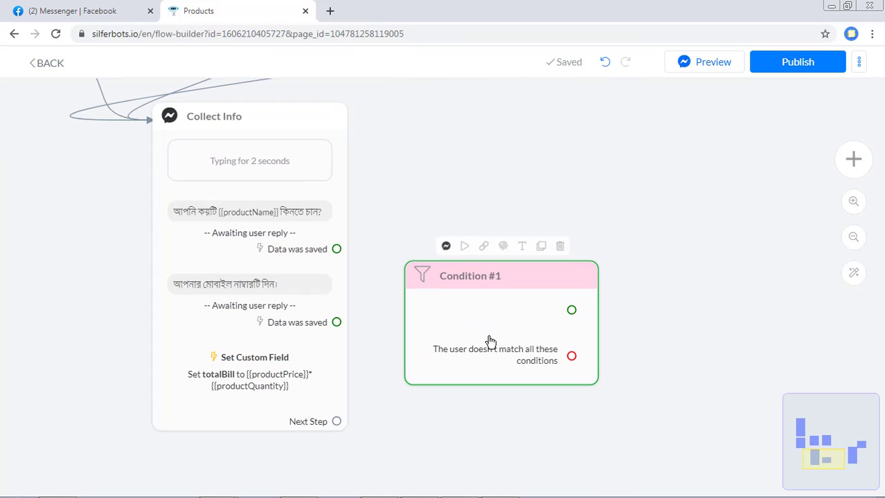
pyautogui.moveTo(333, 423); pyautogui.dragTo(482, 337)
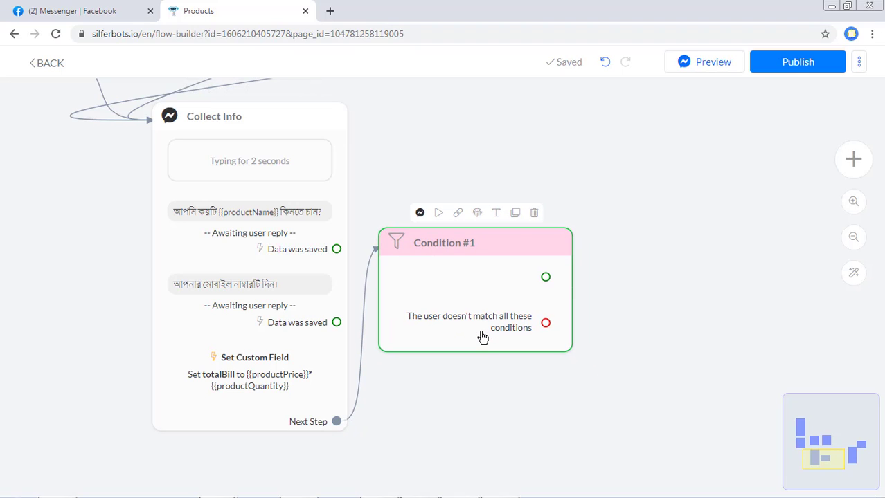
pyautogui.click(482, 337)
# - Browse the language and field lists for a condition rule, then cancel it
pyautogui.click(131, 211)
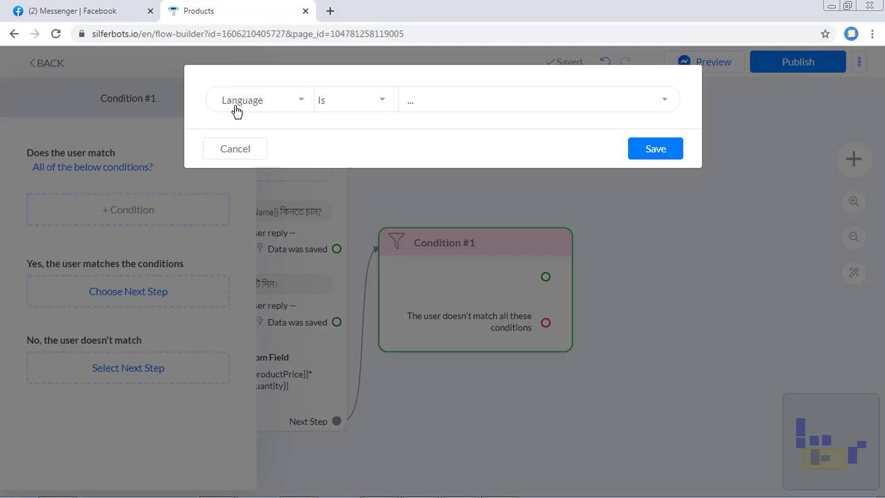
pyautogui.click(420, 105)
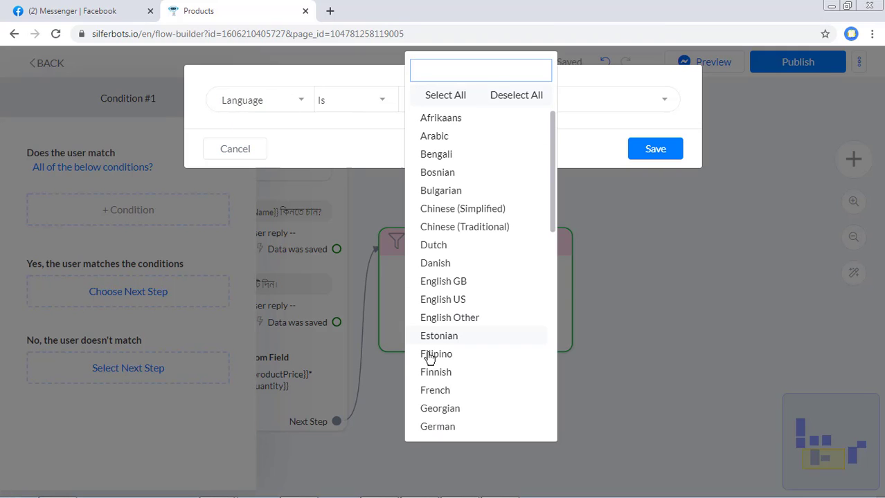
pyautogui.scroll(-3, 460, 343)
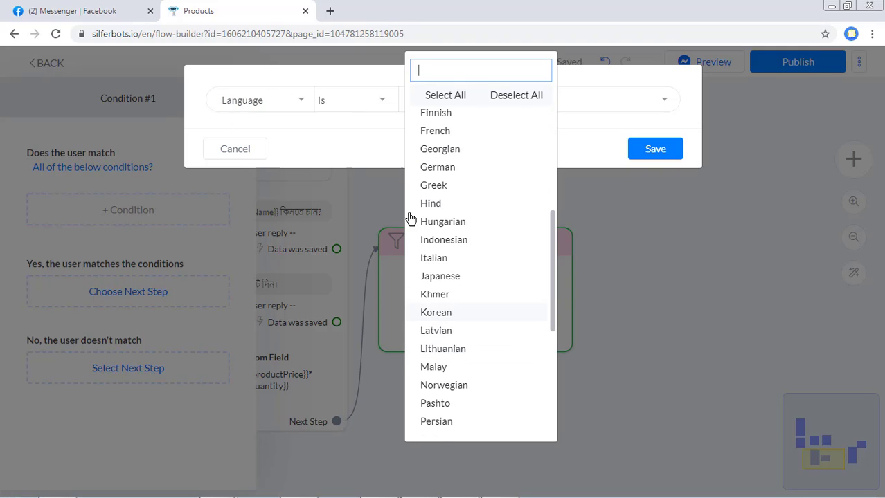
pyautogui.click(340, 136)
pyautogui.click(302, 102)
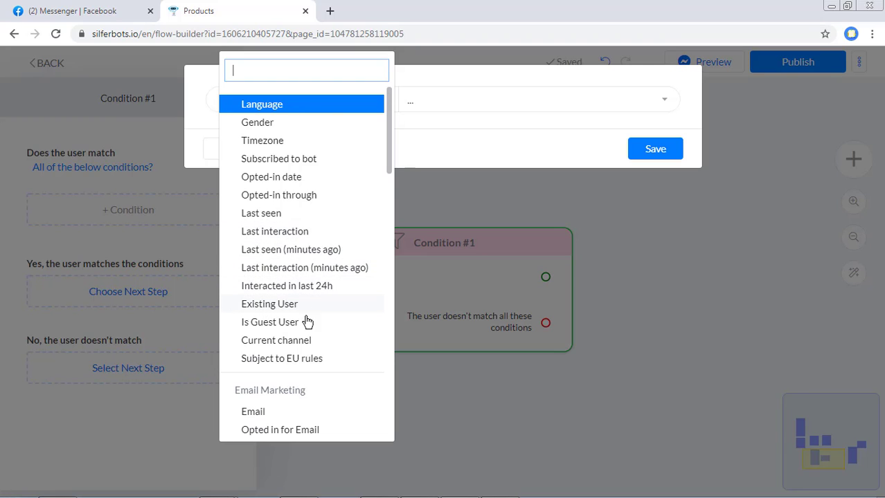
pyautogui.scroll(-3, 307, 312)
pyautogui.scroll(-5, 318, 339)
pyautogui.scroll(-8, 346, 364)
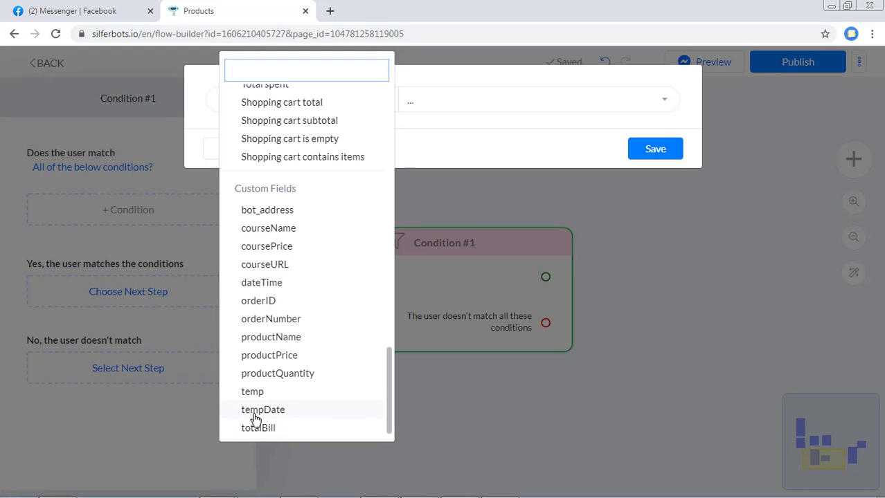
pyautogui.click(516, 139)
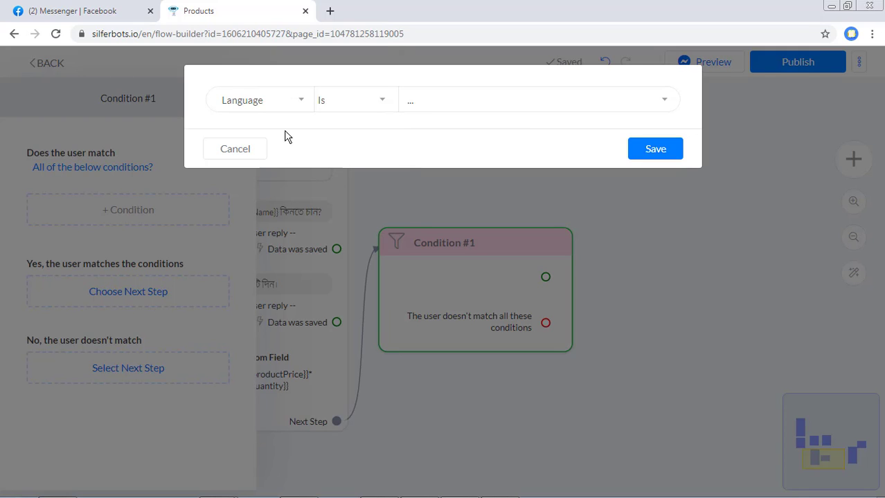
pyautogui.click(258, 148)
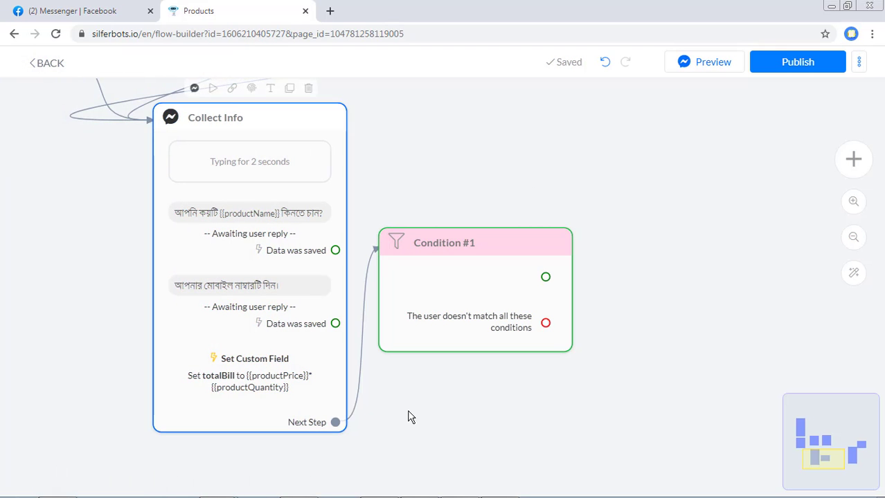
pyautogui.scroll(1, 412, 420)
pyautogui.scroll(1, 198, 379)
pyautogui.scroll(-4, 241, 376)
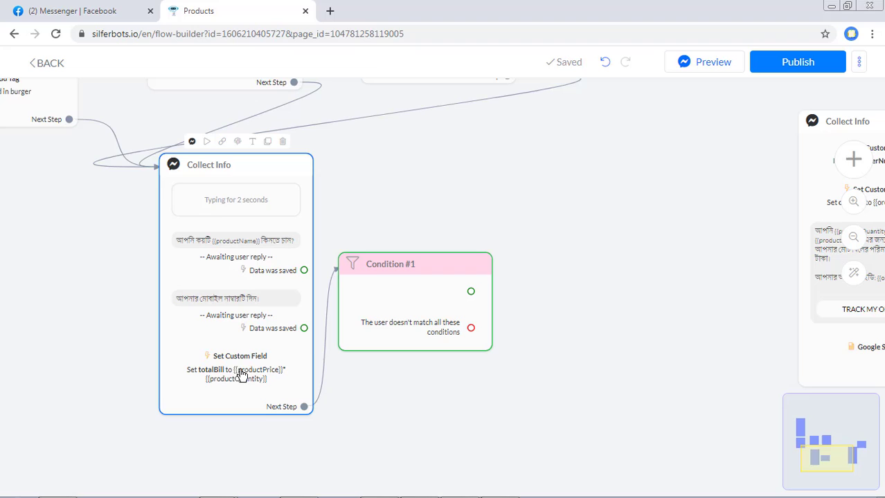
# - Add the rule totalBill 'Greater than or Equal to' 1000 to Condition #1 and save
pyautogui.click(422, 329)
pyautogui.click(119, 211)
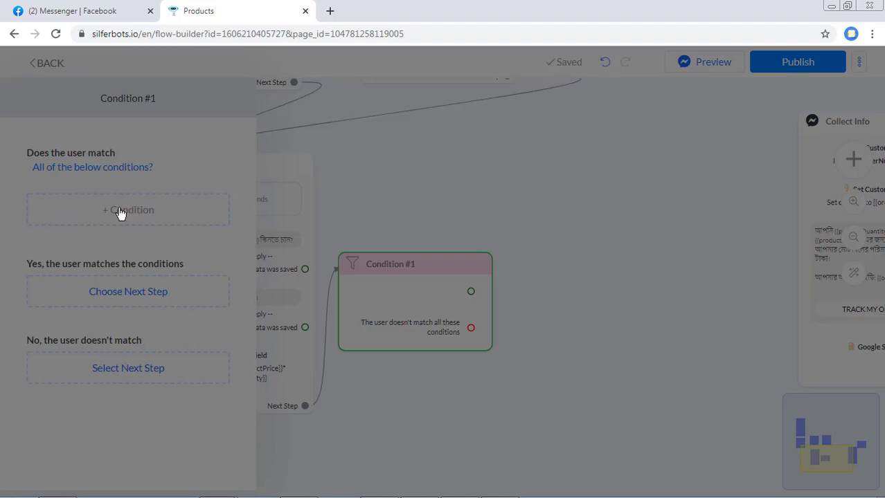
pyautogui.click(272, 104)
pyautogui.scroll(-10, 340, 408)
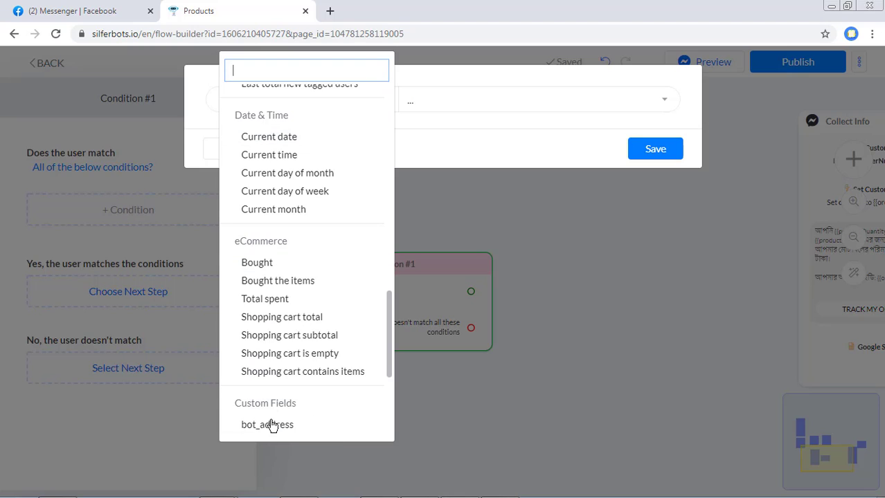
pyautogui.scroll(-3, 271, 426)
pyautogui.click(272, 429)
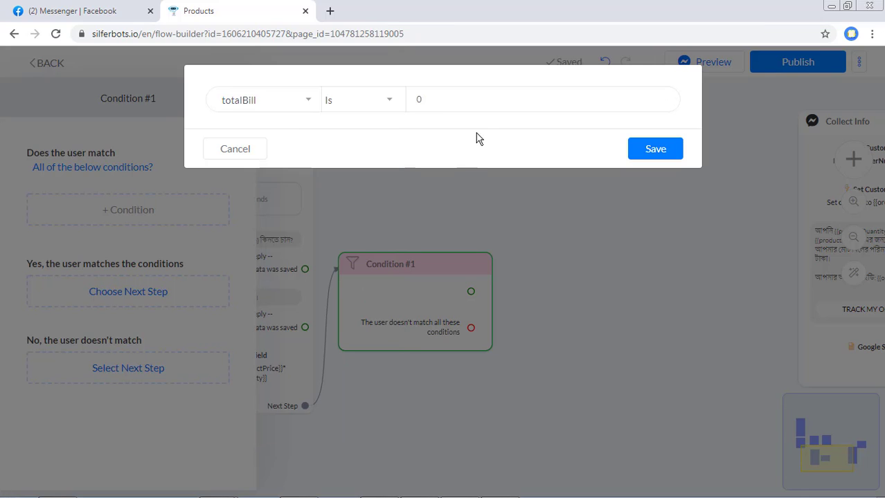
pyautogui.click(348, 108)
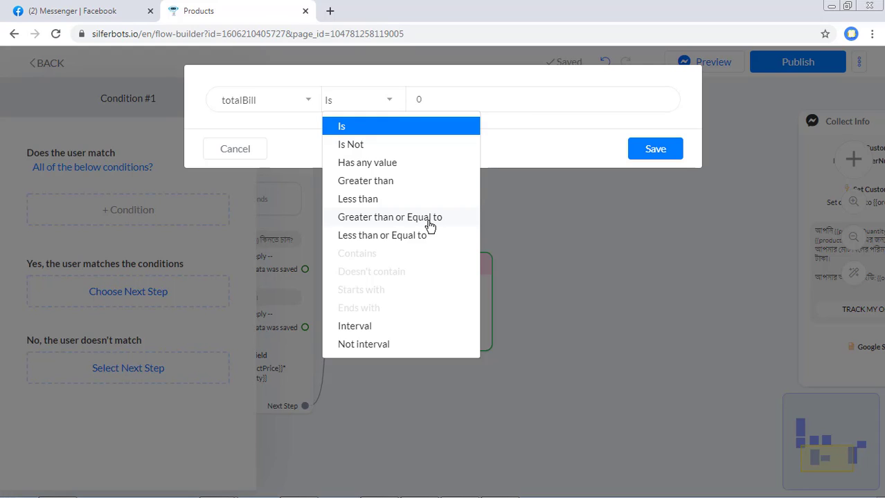
pyautogui.click(429, 219)
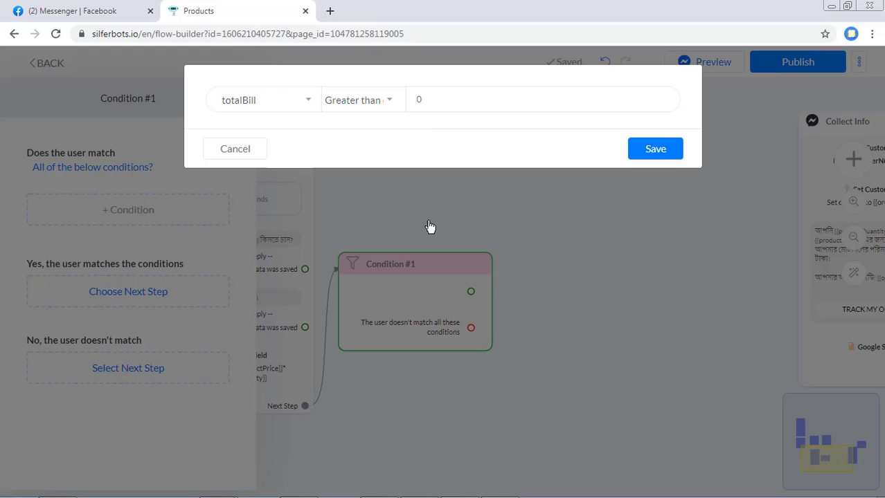
pyautogui.click(421, 107)
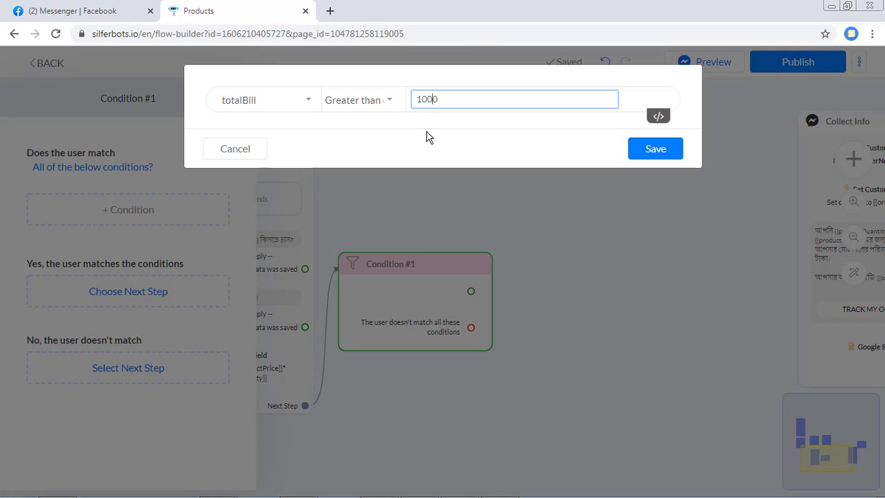
pyautogui.click(427, 133)
pyautogui.click(655, 149)
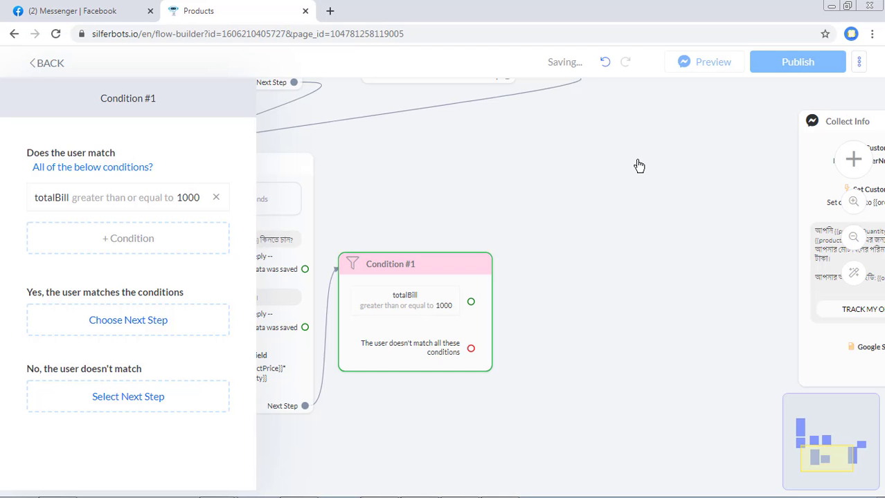
# - Drag from Condition #1's green matching port to create a new Send Message step
pyautogui.moveTo(606, 350); pyautogui.dragTo(616, 367)
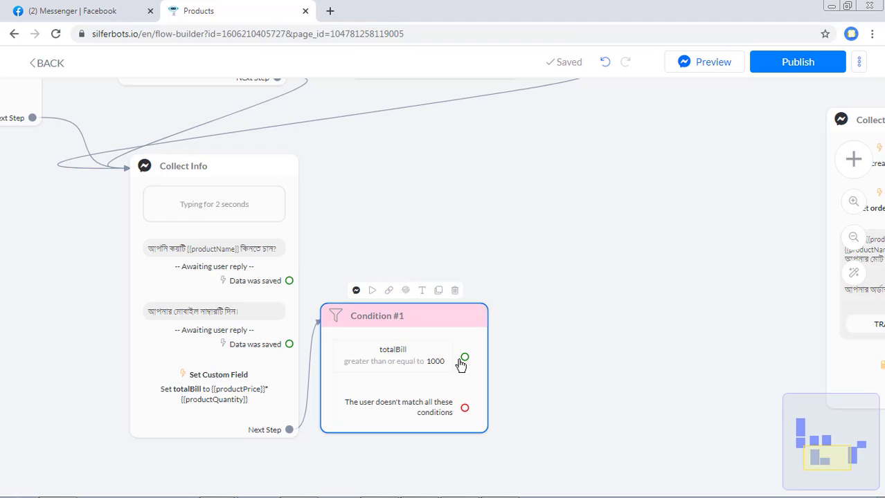
pyautogui.moveTo(463, 357); pyautogui.dragTo(533, 174)
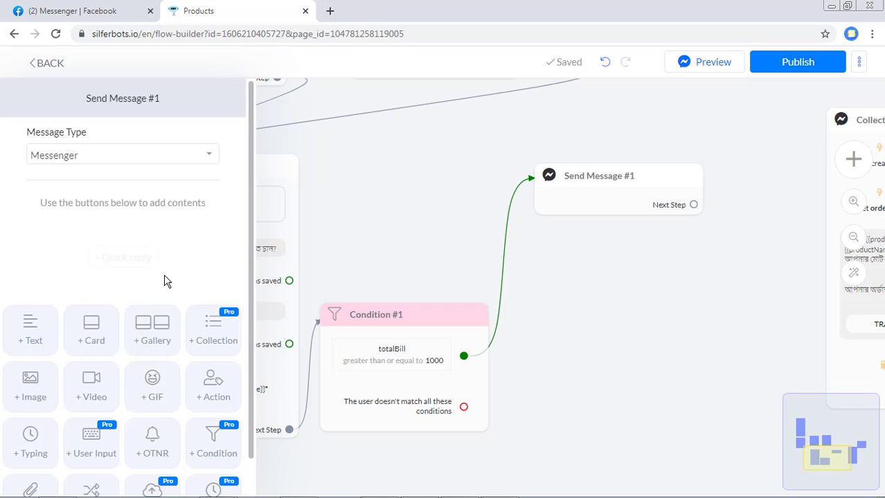
# - Add a Set Custom Field action to Send Message #1
pyautogui.click(223, 390)
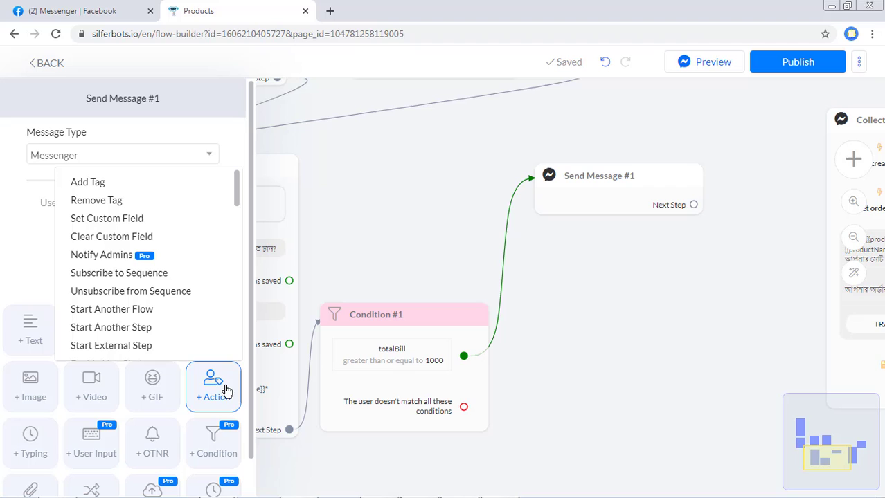
pyautogui.click(144, 220)
pyautogui.click(143, 223)
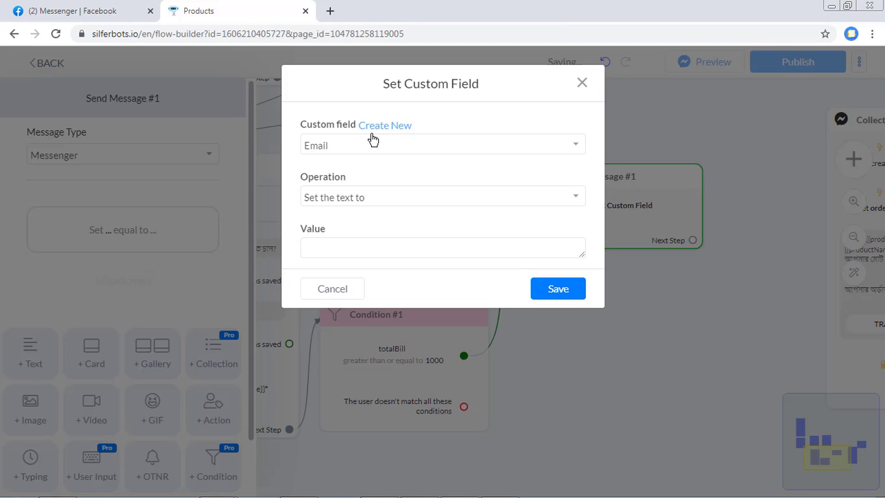
# - Create a new Number custom field named 10percent
pyautogui.click(382, 126)
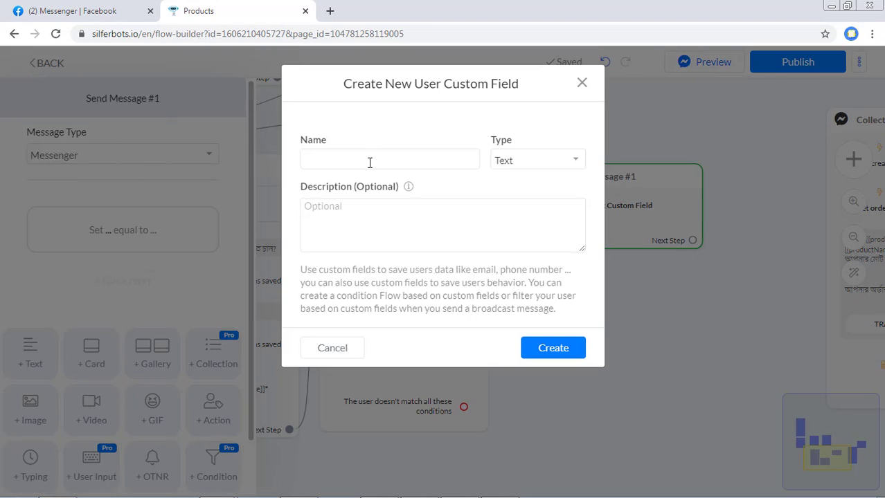
pyautogui.click(370, 163)
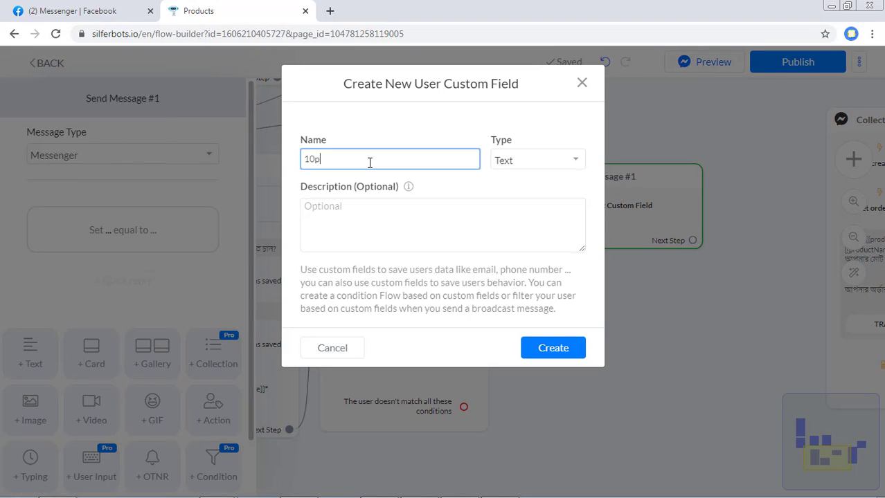
pyautogui.hotkey('ctrl', 'a')
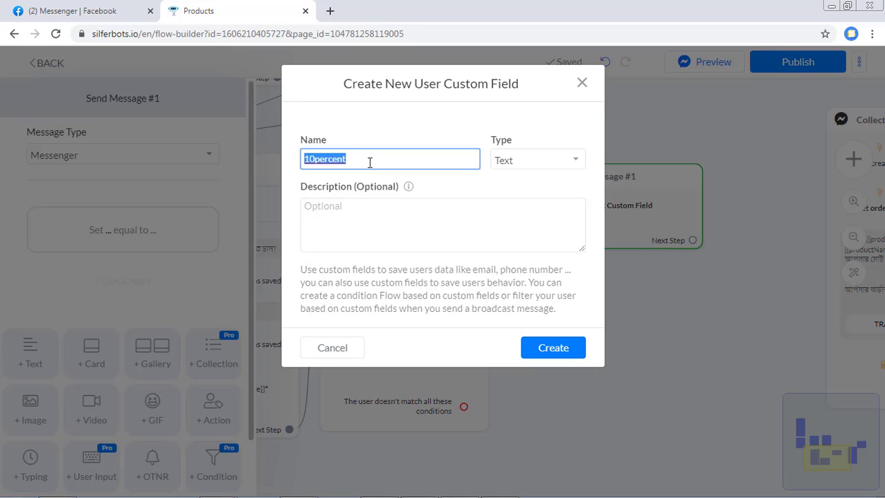
pyautogui.click(370, 162)
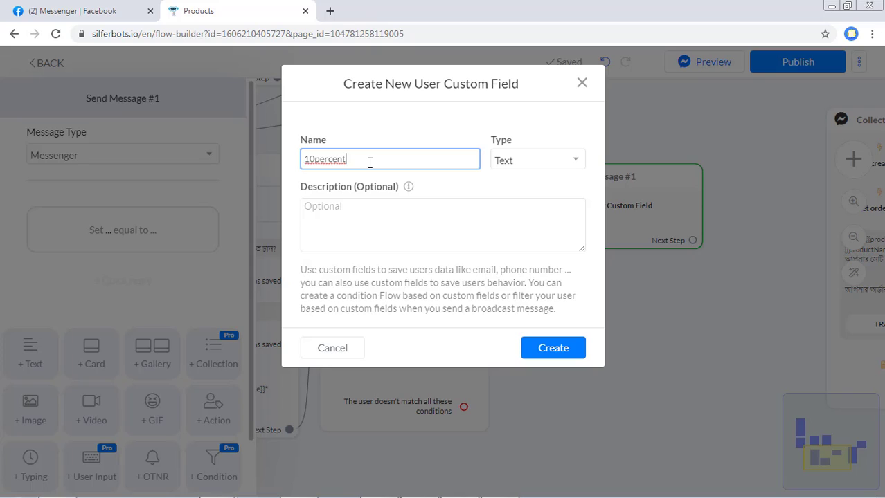
pyautogui.click(498, 167)
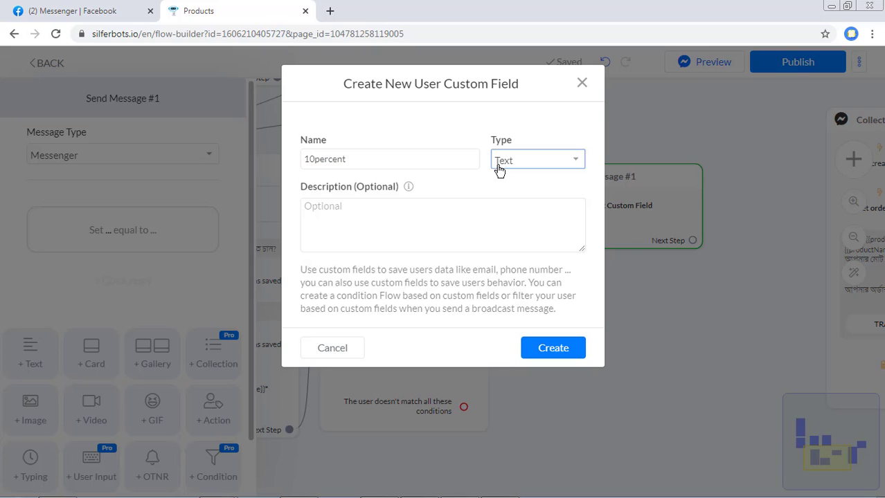
pyautogui.click(510, 205)
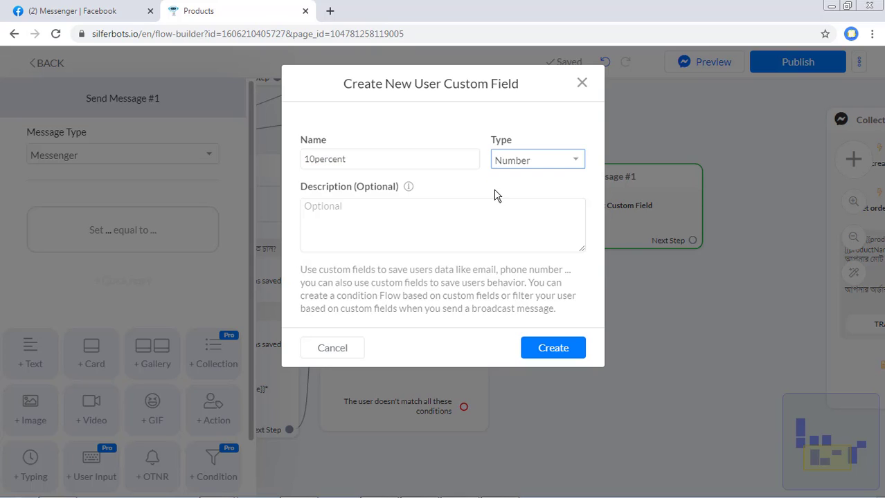
pyautogui.click(559, 356)
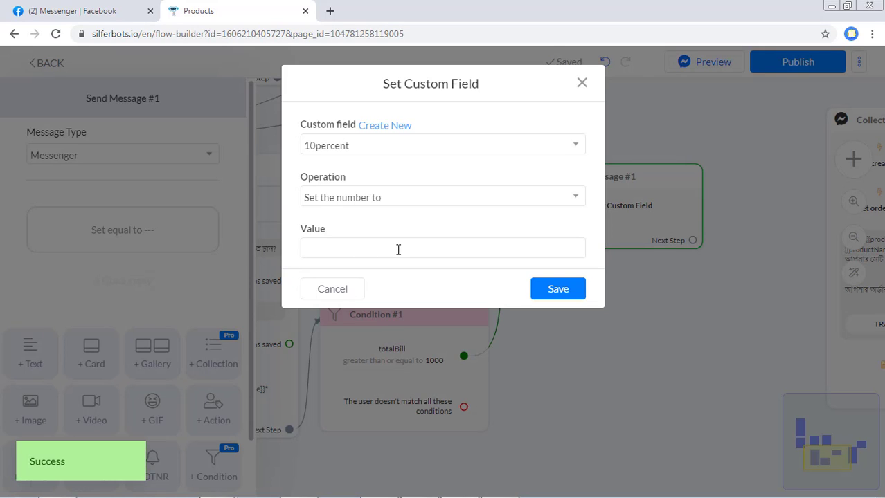
# - Choose 'Use custom formula', enter ({{totalBill}}*10)/100 as 10percent's value, and save
pyautogui.click(378, 199)
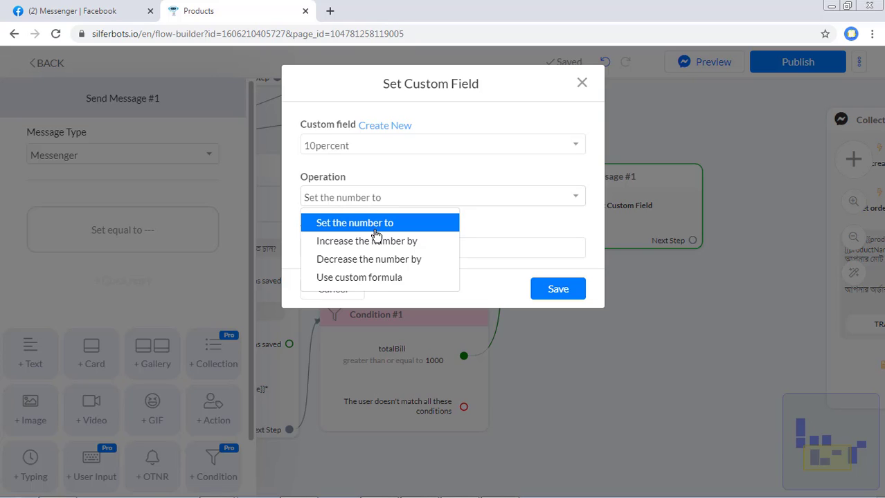
pyautogui.click(371, 279)
pyautogui.click(461, 251)
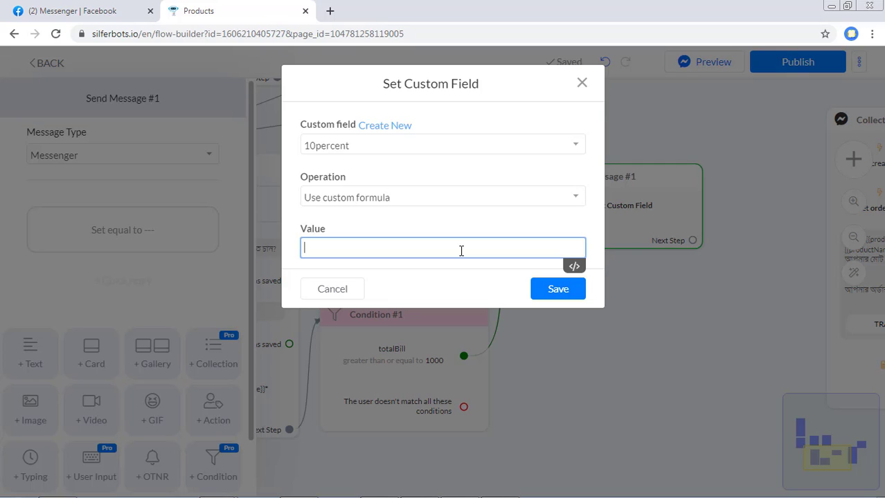
pyautogui.write('{tota')
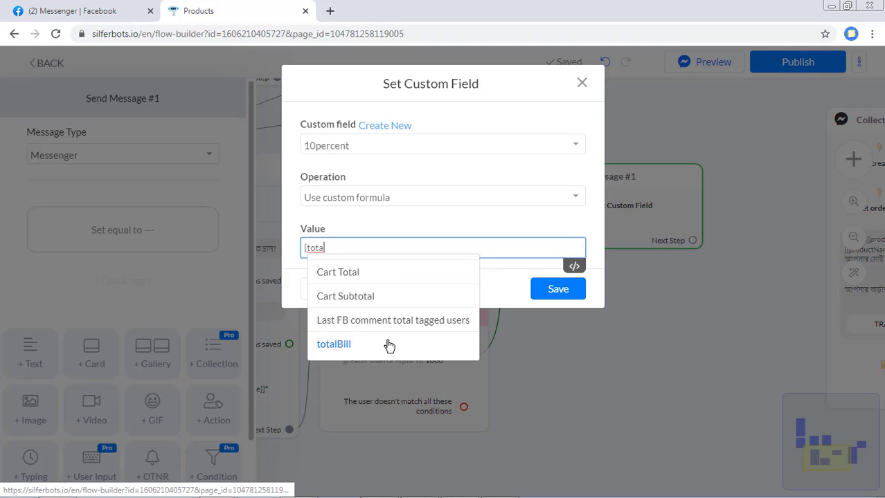
pyautogui.click(388, 344)
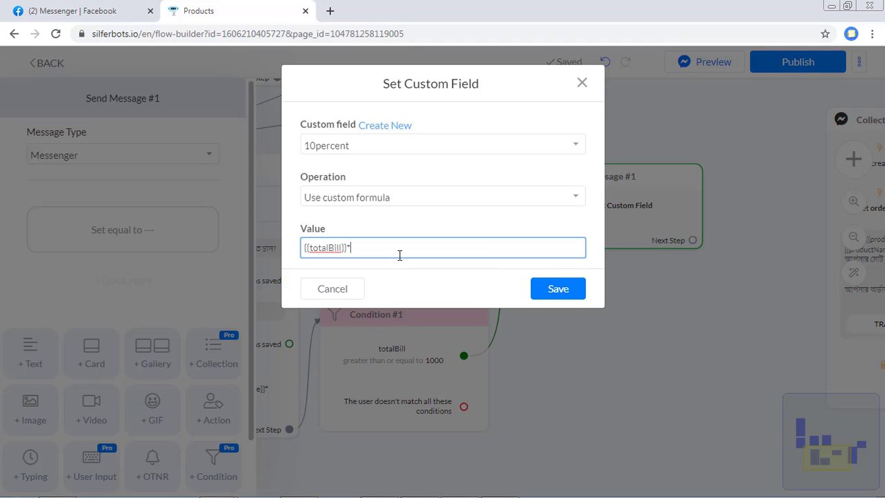
pyautogui.write('*10)')
pyautogui.press('Home')
pyautogui.write('(')
pyautogui.press('End')
pyautogui.write('/100')
pyautogui.click(383, 284)
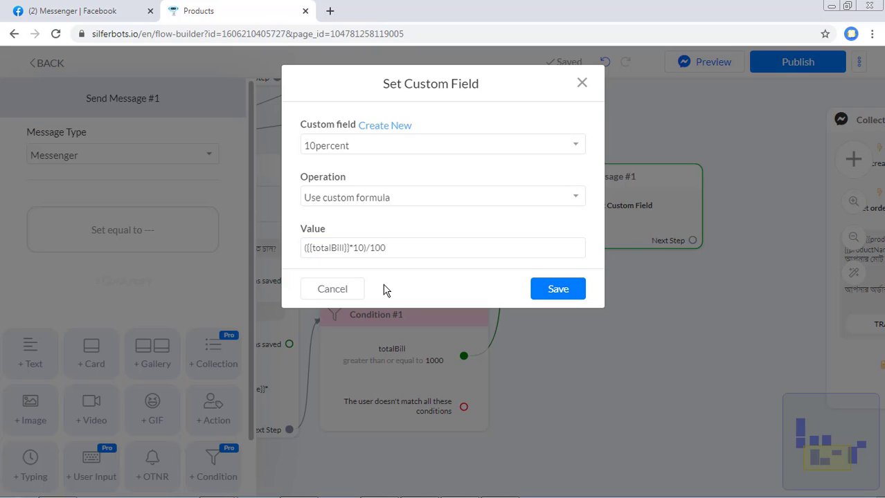
pyautogui.click(555, 291)
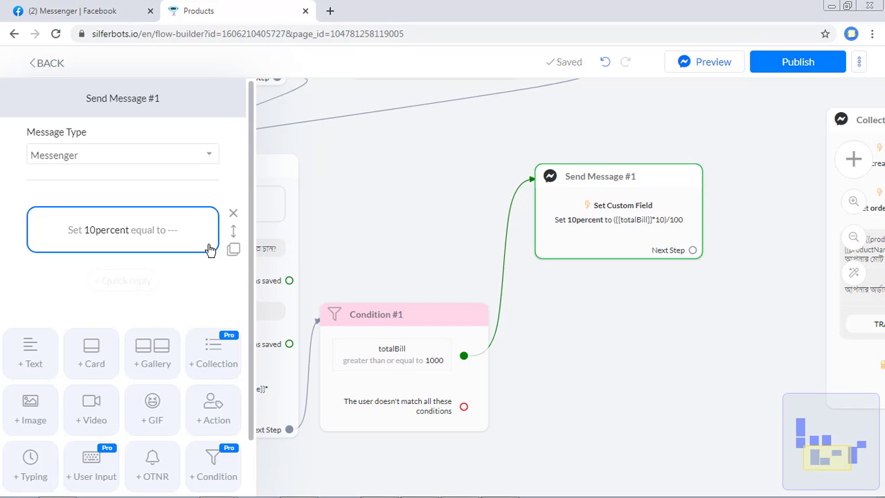
# - Add a second Set Custom Field action to Send Message #1 targeting totalBill
pyautogui.click(213, 410)
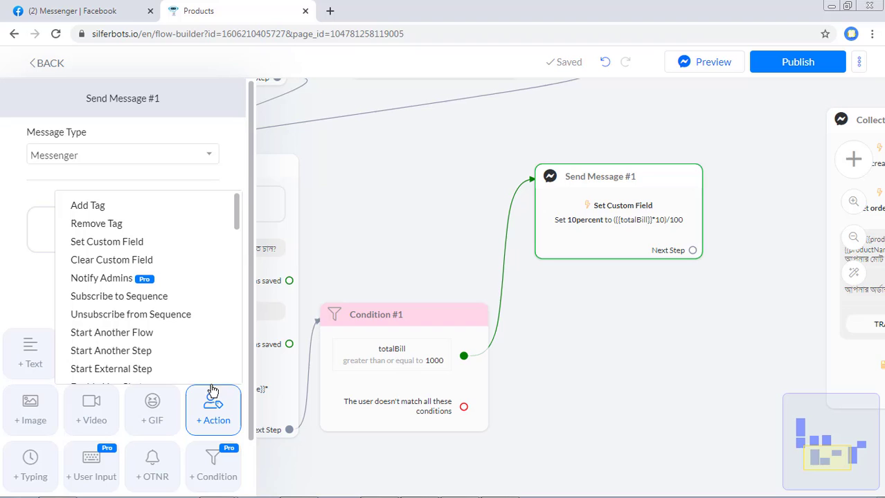
pyautogui.click(141, 243)
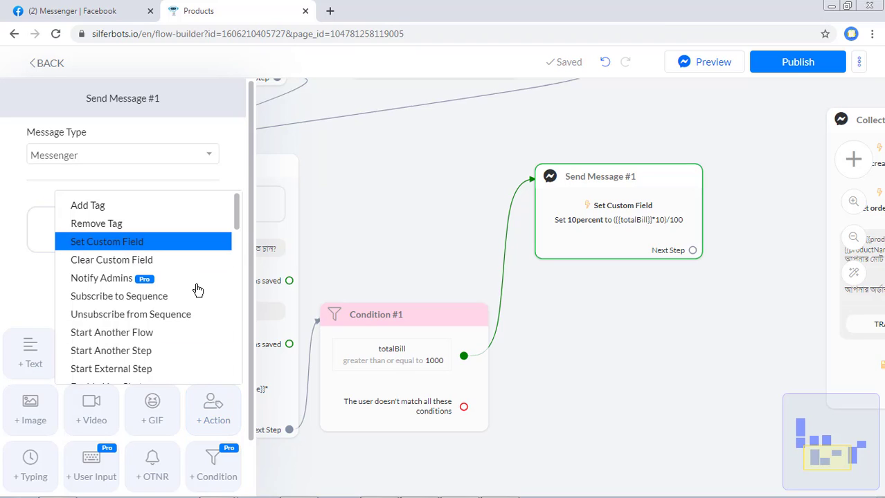
pyautogui.click(132, 296)
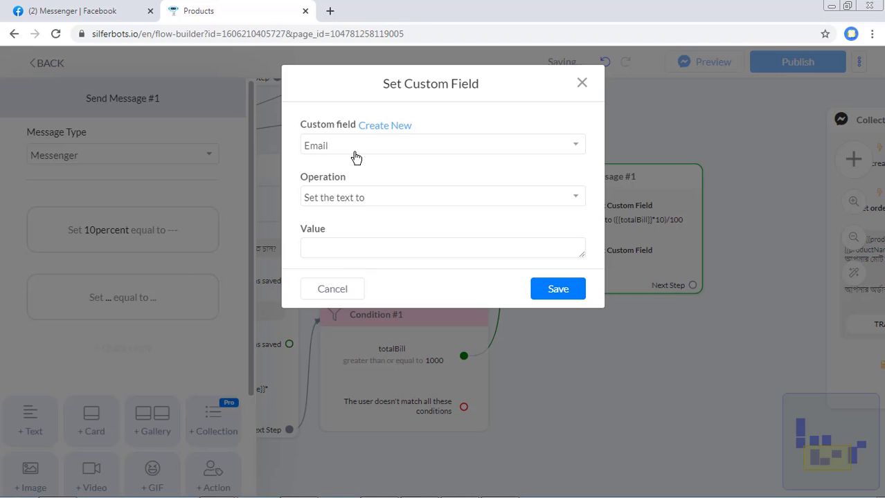
pyautogui.click(355, 157)
pyautogui.write('tot')
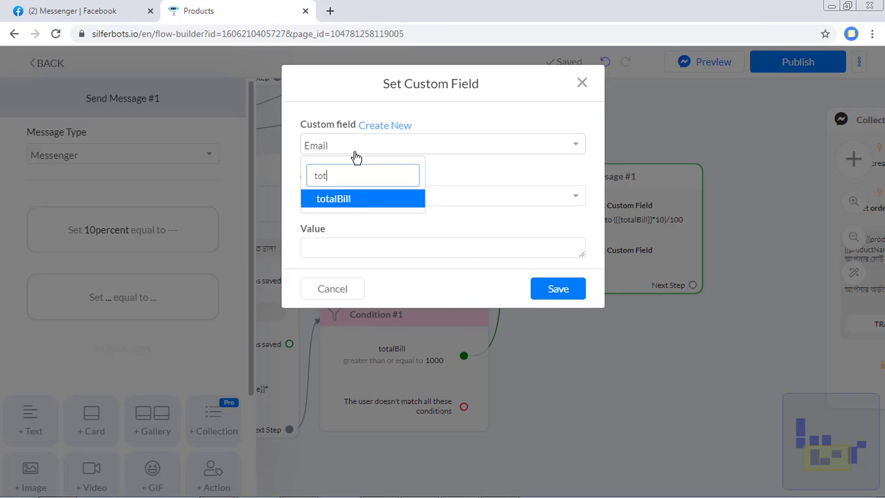
pyautogui.click(352, 198)
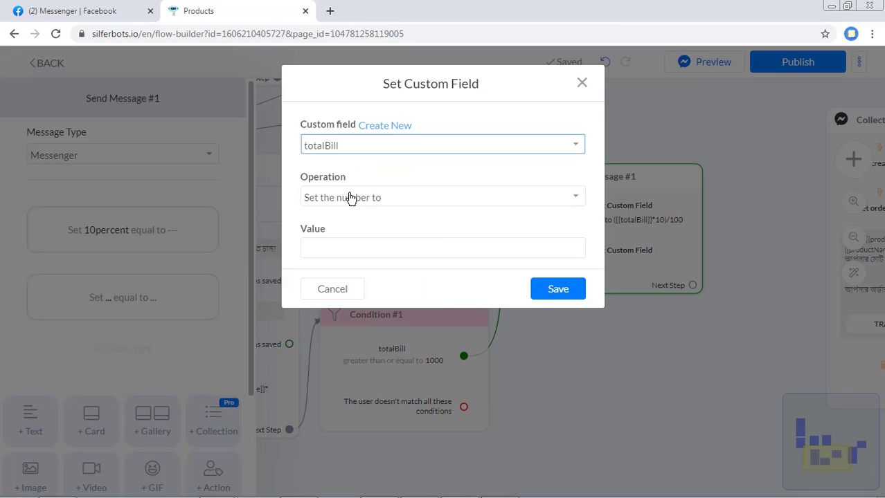
# - Set totalBill's custom formula to {{totalBill}}-{{10percent}}
pyautogui.click(357, 197)
pyautogui.click(342, 280)
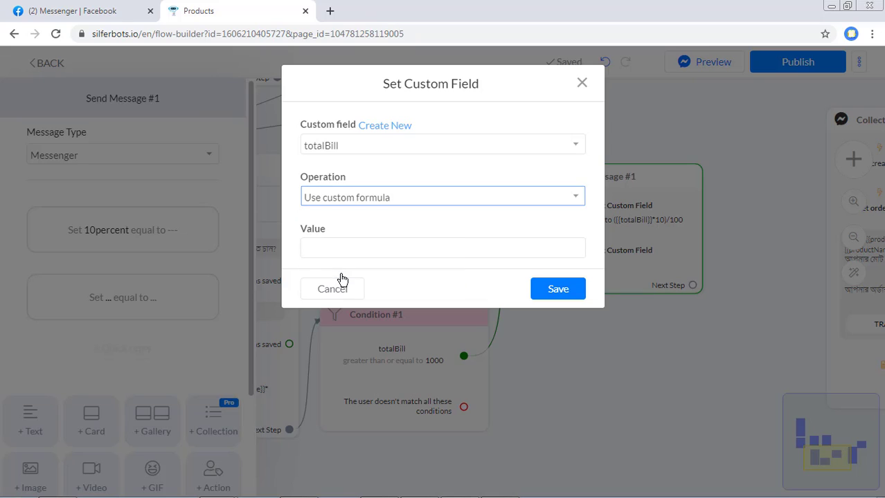
pyautogui.click(362, 255)
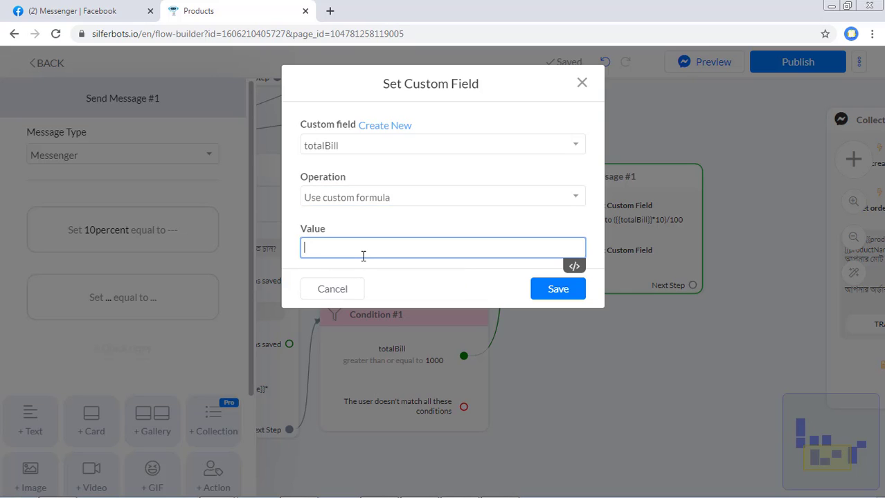
pyautogui.write('{tota')
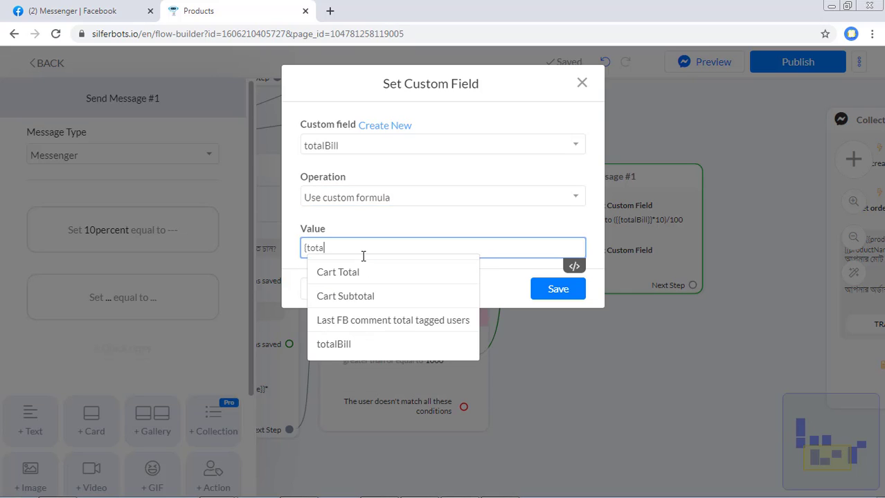
pyautogui.click(323, 348)
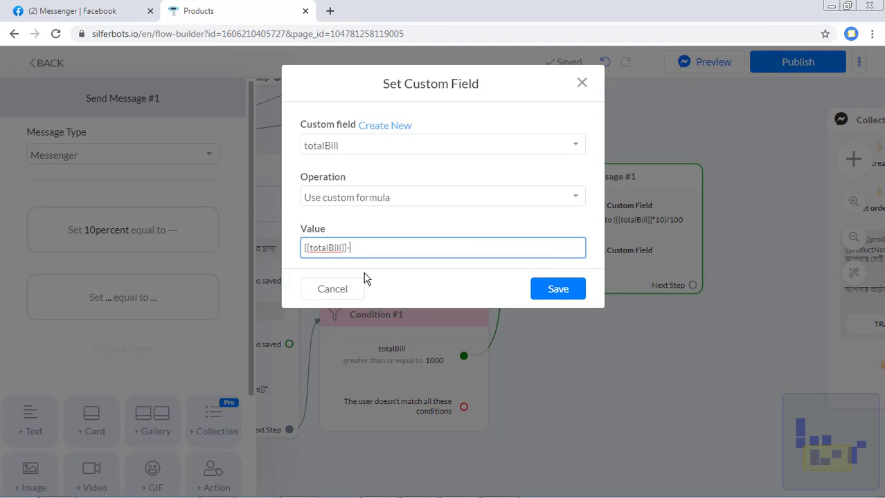
pyautogui.write('-{{10')
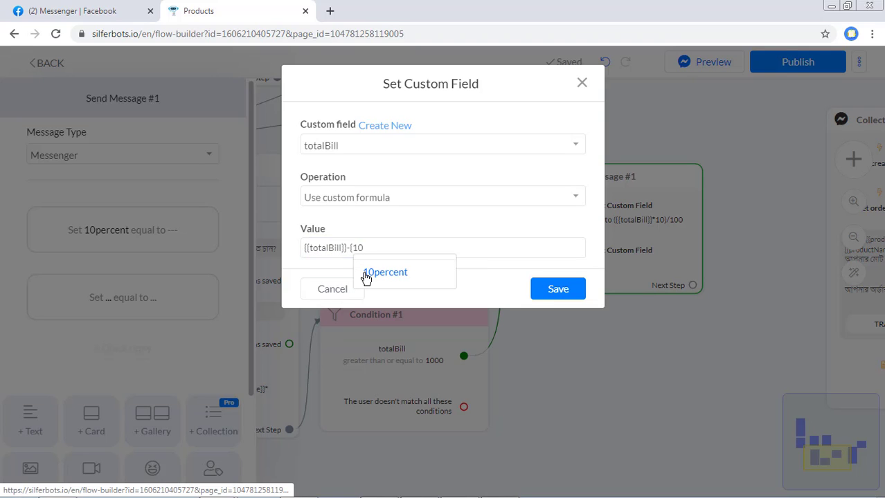
pyautogui.click(366, 277)
pyautogui.click(364, 274)
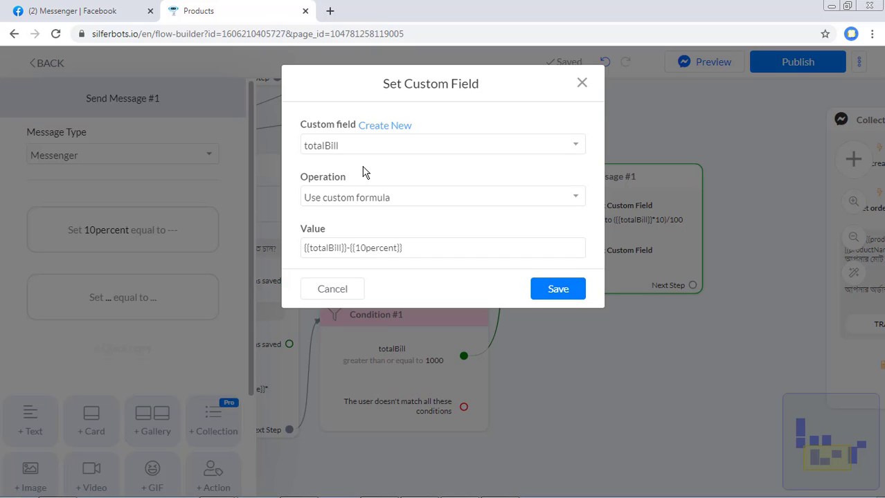
# - Save the totalBill formula and link a new Send Message #2 after Send Message #1
pyautogui.click(561, 297)
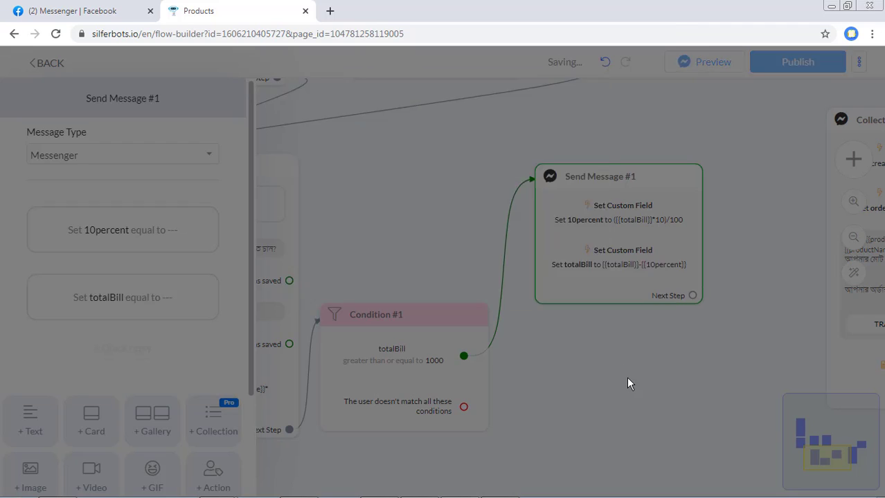
pyautogui.scroll(-3, 618, 401)
pyautogui.moveTo(584, 405); pyautogui.dragTo(514, 432)
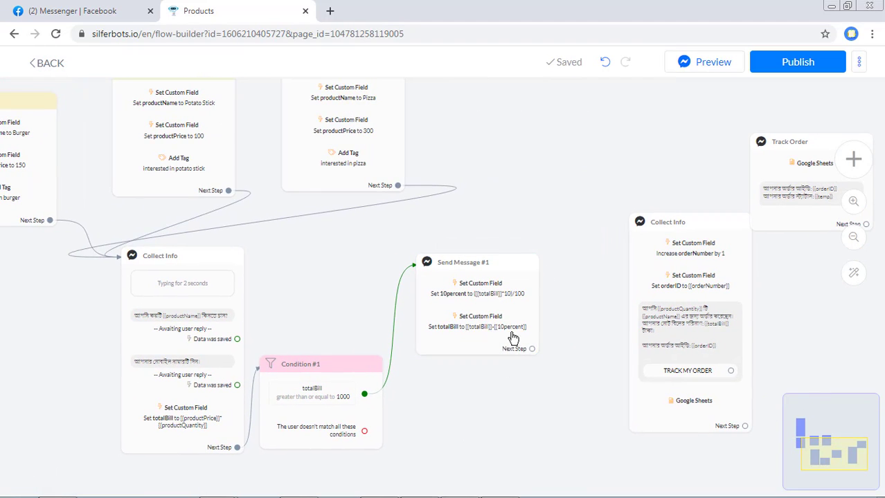
pyautogui.moveTo(512, 337)
pyautogui.mouseDown()
pyautogui.moveTo(447, 315)
pyautogui.moveTo(456, 310)
pyautogui.moveTo(504, 340)
pyautogui.mouseUp()
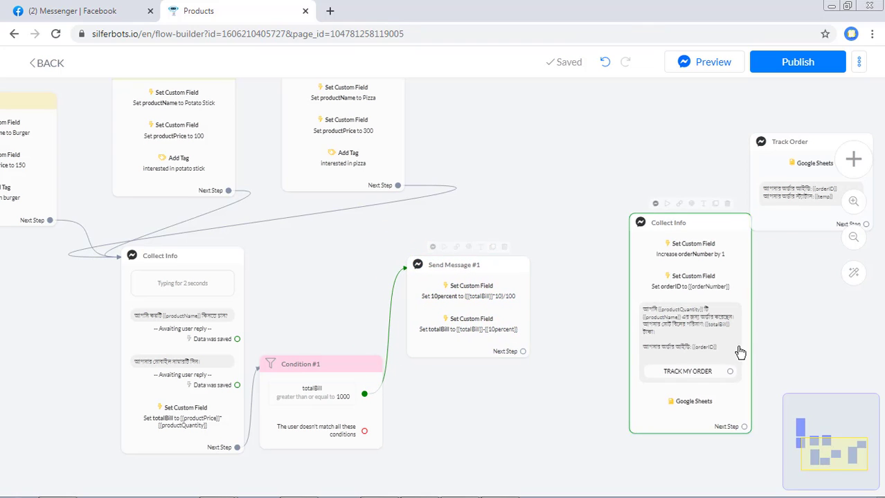
pyautogui.moveTo(739, 353); pyautogui.dragTo(803, 387)
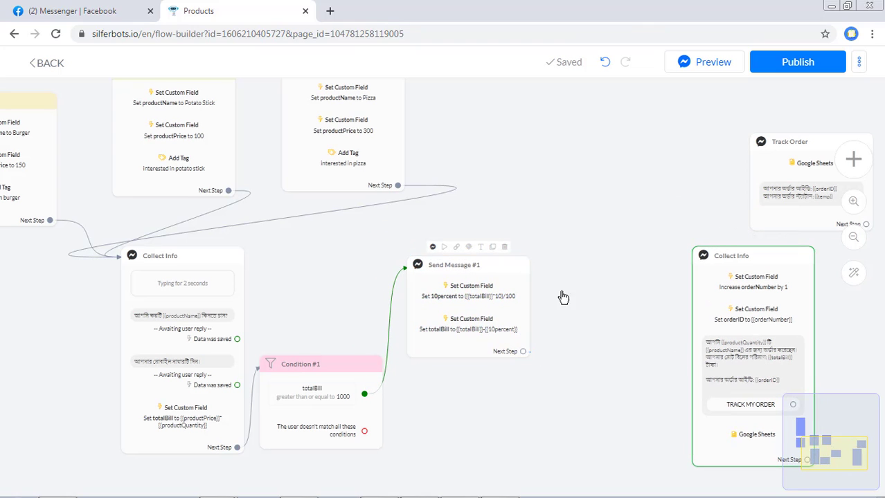
pyautogui.moveTo(563, 298); pyautogui.dragTo(558, 272)
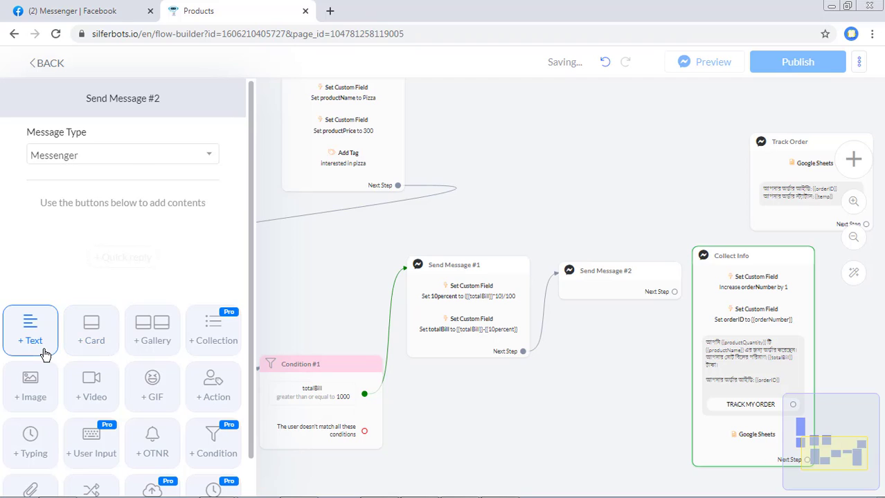
# - Give Send Message #2 a two-line Bengali text congratulating the customer on the 10% discount over 1000 taka
pyautogui.click(45, 354)
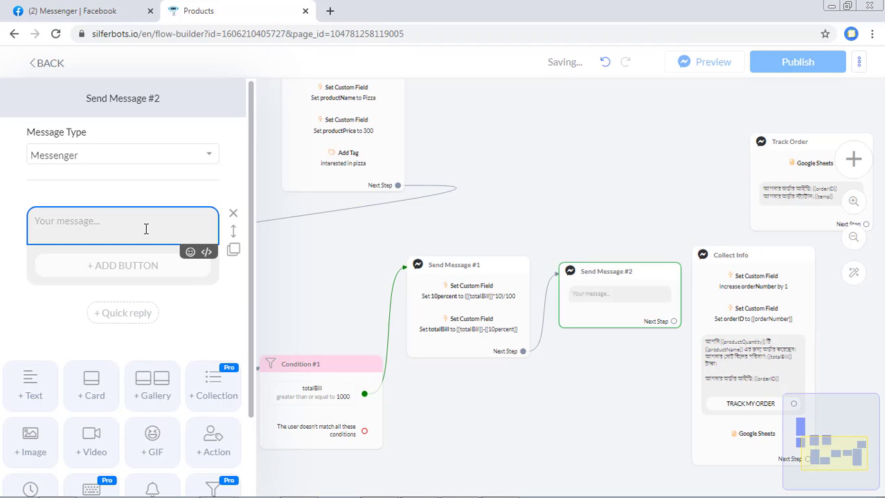
pyautogui.write('অভিনন্দন!')
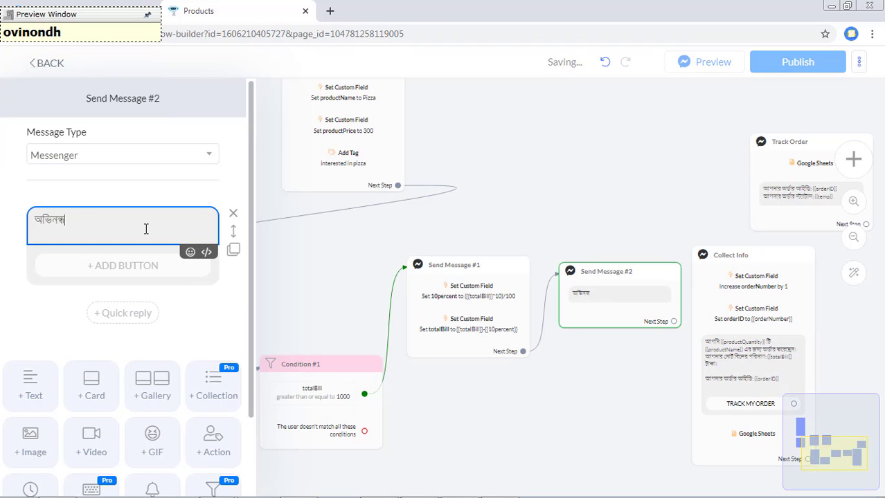
pyautogui.press('Return')
pyautogui.write('১০০০টাকার বেশি ')
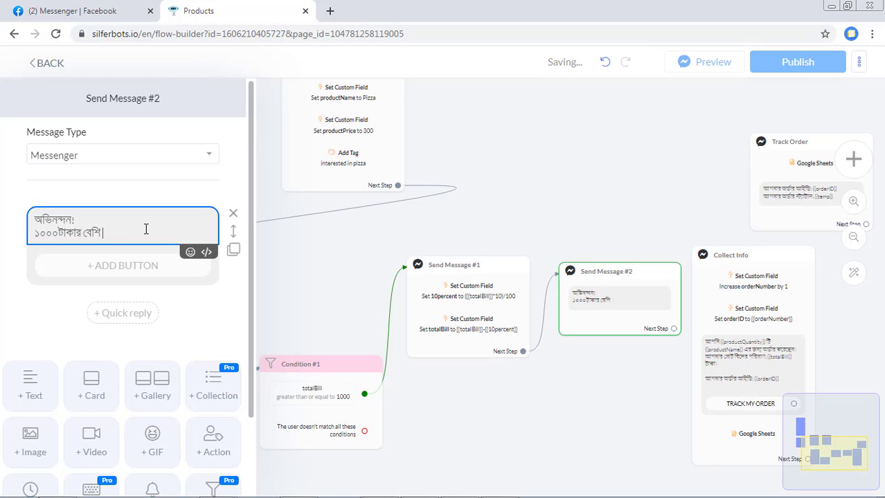
pyautogui.write('বাজার করায় আপনি ১০% ডিসকাউ')
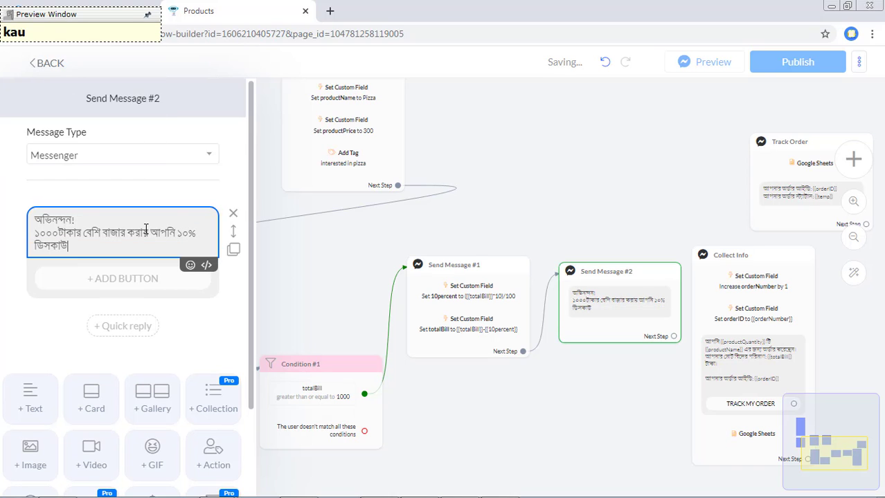
pyautogui.write('ন্ট পেয়েছেন।')
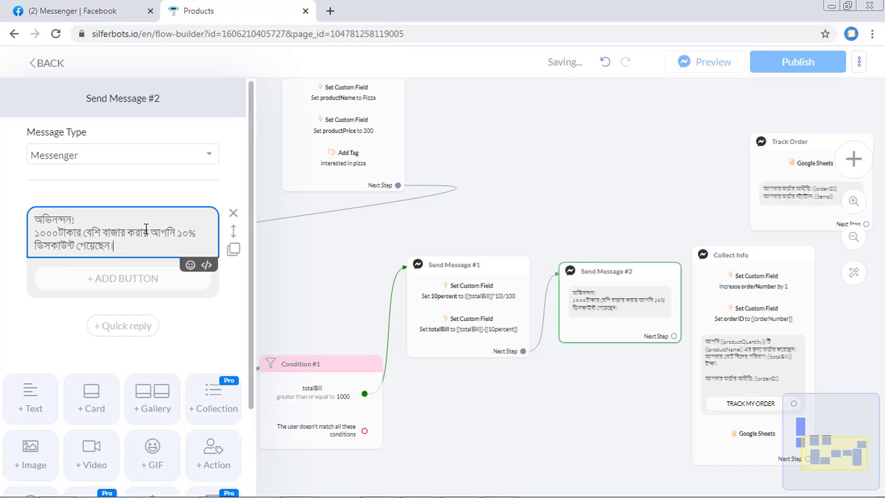
pyautogui.click(623, 249)
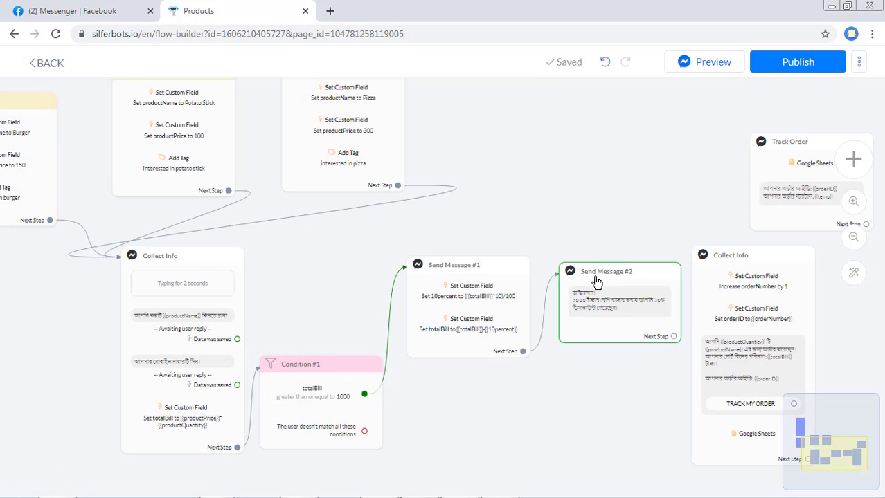
# - Connect Send Message #2 and Condition #1's no-match branch to the copied Collect Info
pyautogui.scroll(2, 641, 362)
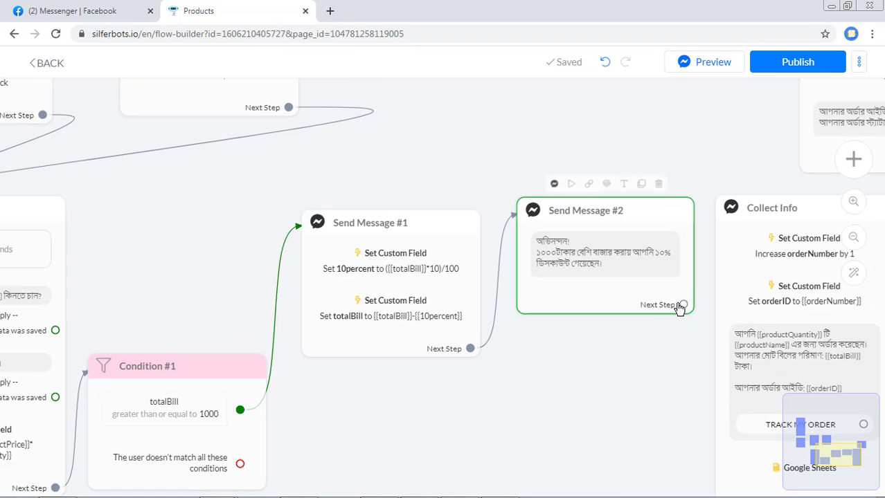
pyautogui.moveTo(683, 304); pyautogui.dragTo(768, 272)
pyautogui.scroll(-2, 540, 414)
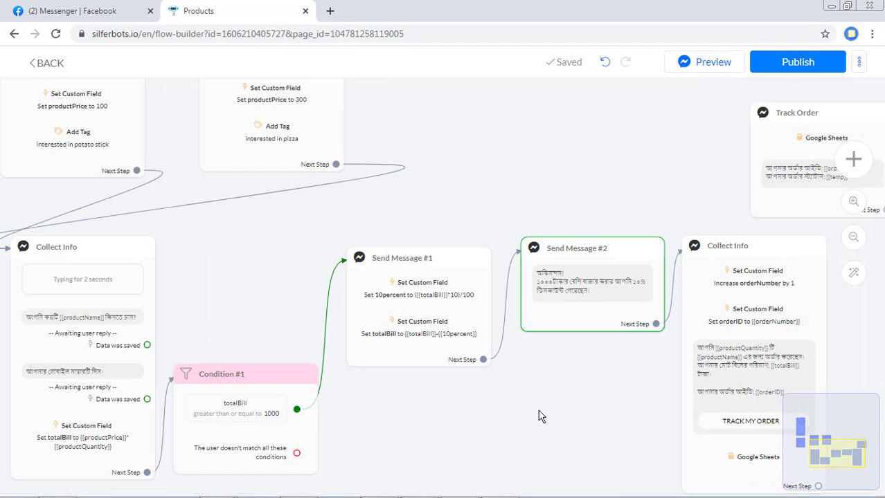
pyautogui.moveTo(537, 414); pyautogui.dragTo(543, 375)
pyautogui.scroll(2, 346, 430)
pyautogui.scroll(1, 346, 430)
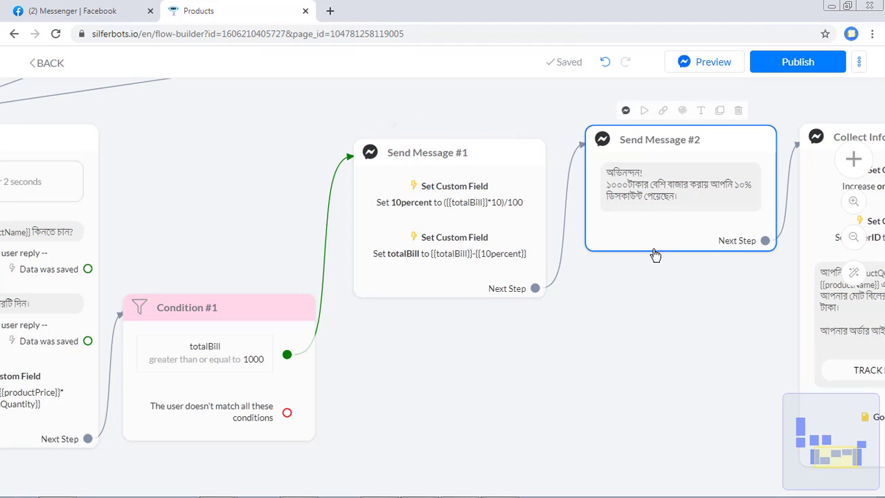
pyautogui.scroll(-3, 655, 322)
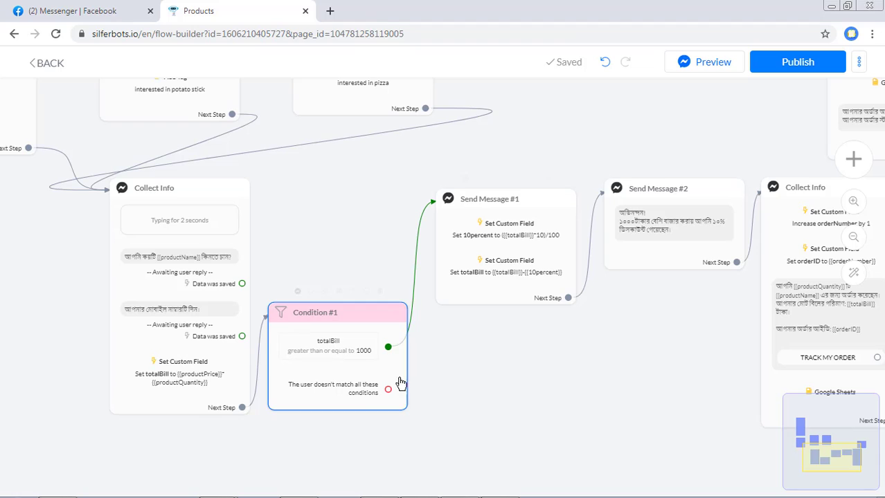
pyautogui.moveTo(390, 391); pyautogui.dragTo(774, 337)
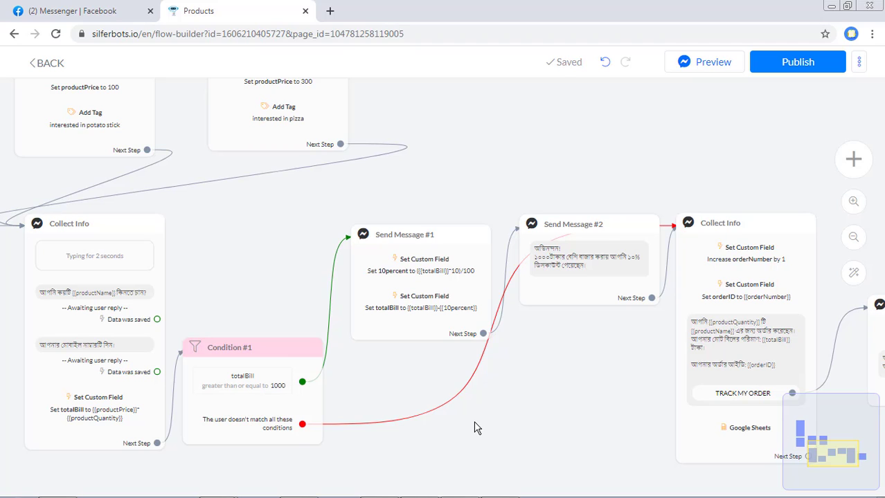
# - Publish the updated flow and switch to Messenger for testing
pyautogui.scroll(-3, 477, 429)
pyautogui.moveTo(540, 346); pyautogui.dragTo(574, 351)
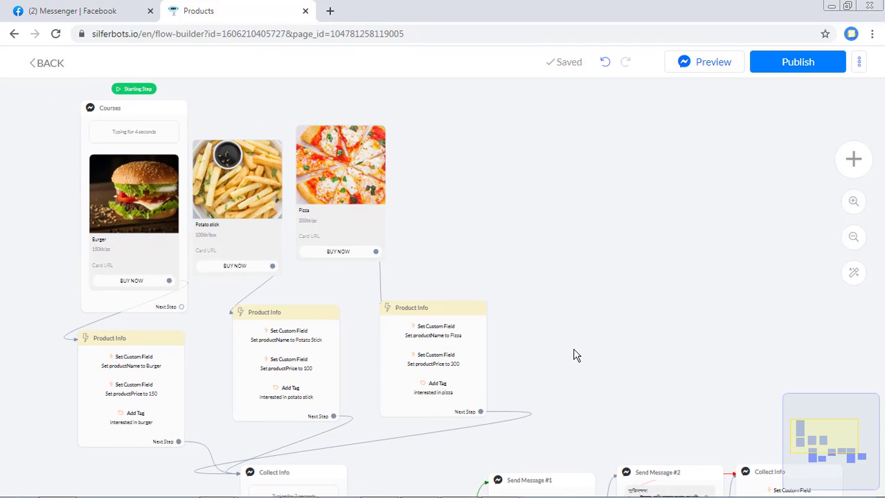
pyautogui.moveTo(598, 381); pyautogui.dragTo(580, 230)
pyautogui.scroll(2, 579, 232)
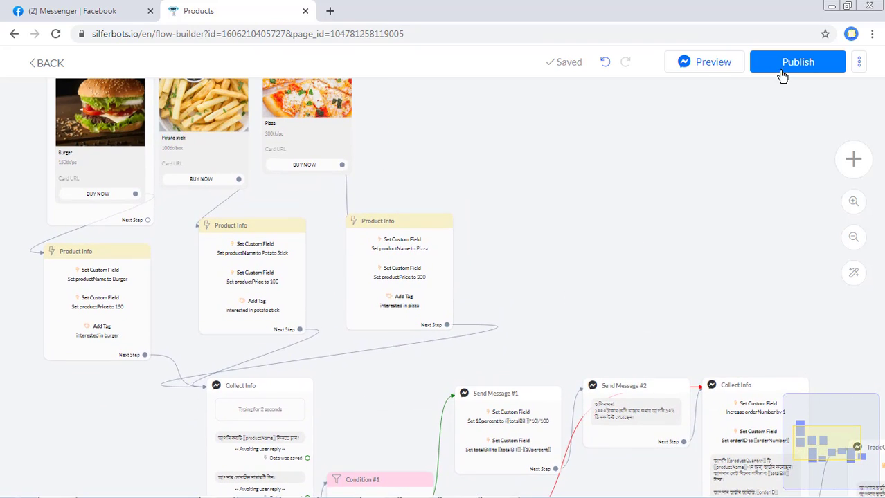
pyautogui.click(797, 64)
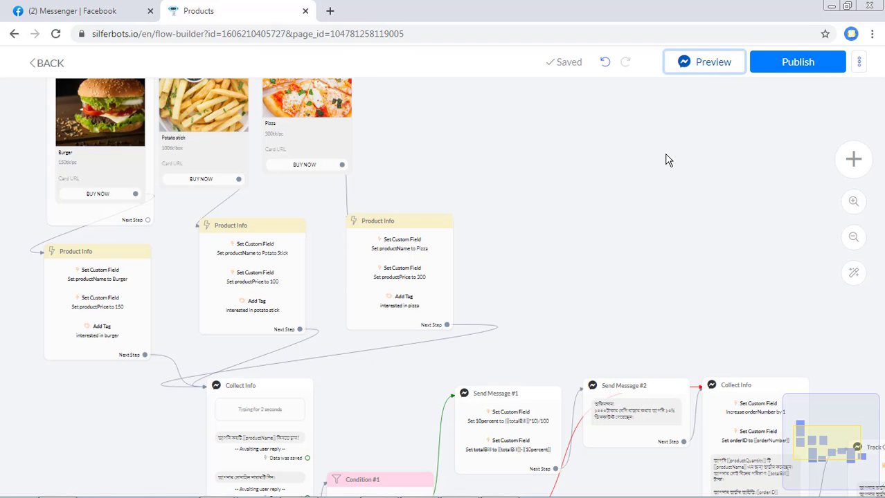
pyautogui.click(23, 15)
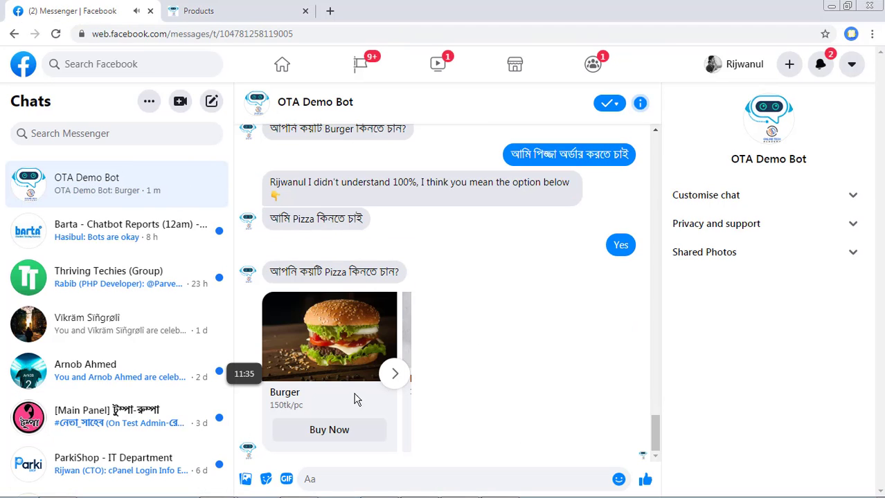
# - Order the Pizza from the carousel, replying with quantity 1 and a mobile number
pyautogui.click(393, 374)
pyautogui.click(394, 377)
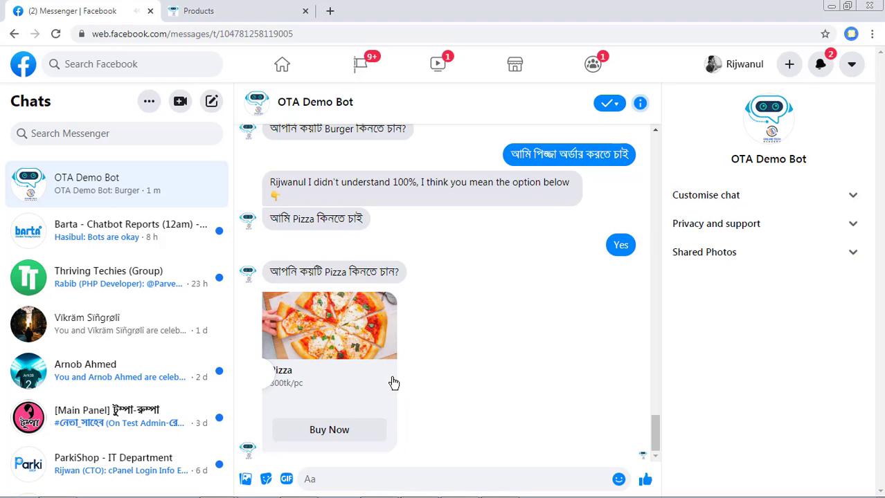
pyautogui.click(350, 432)
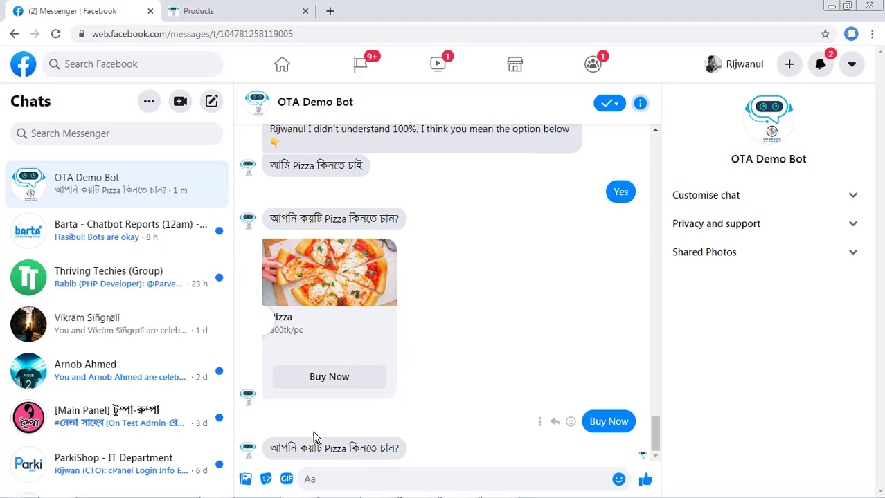
pyautogui.click(398, 478)
pyautogui.write('1')
pyautogui.press('Return')
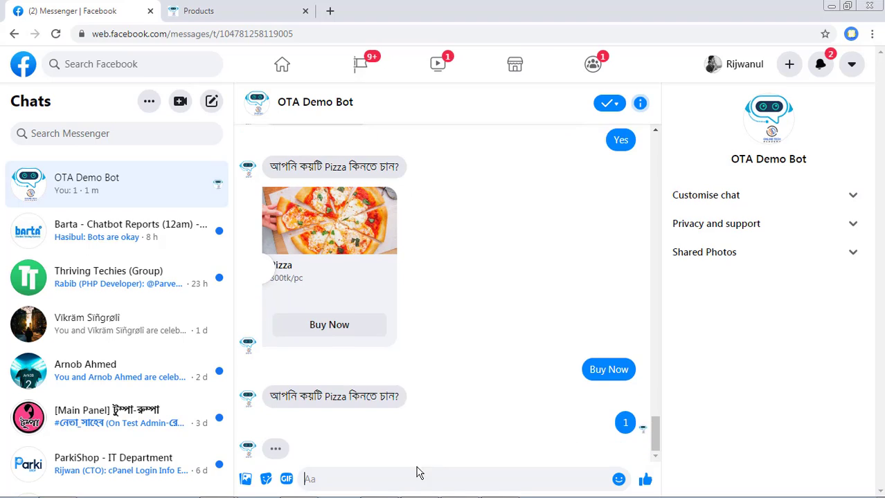
pyautogui.press('Return')
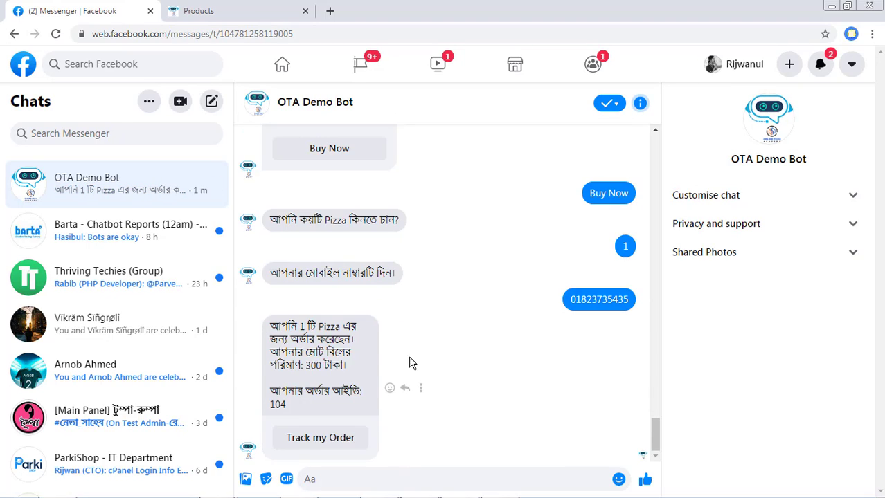
# - Review the bot's confirmation showing the 300-taka total, then return to the flow builder
pyautogui.moveTo(270, 324); pyautogui.dragTo(305, 408)
pyautogui.click(307, 410)
pyautogui.moveTo(271, 325); pyautogui.dragTo(351, 323)
pyautogui.click(354, 358)
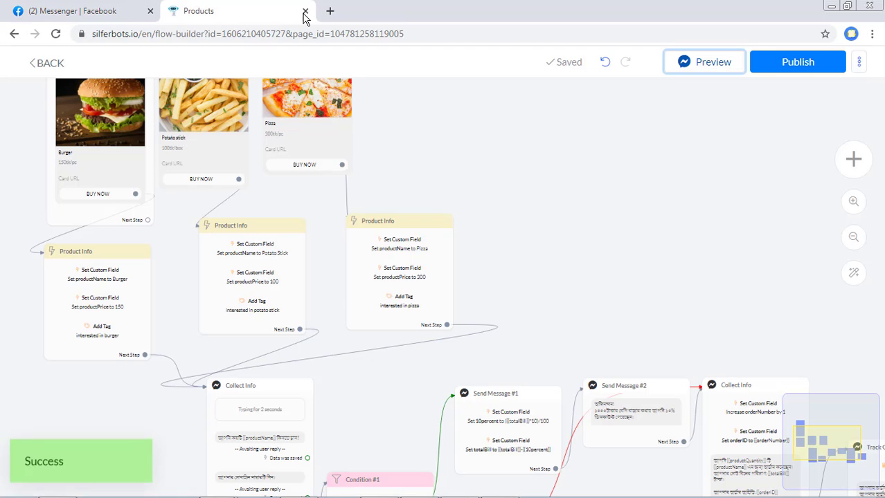
pyautogui.click(286, 9)
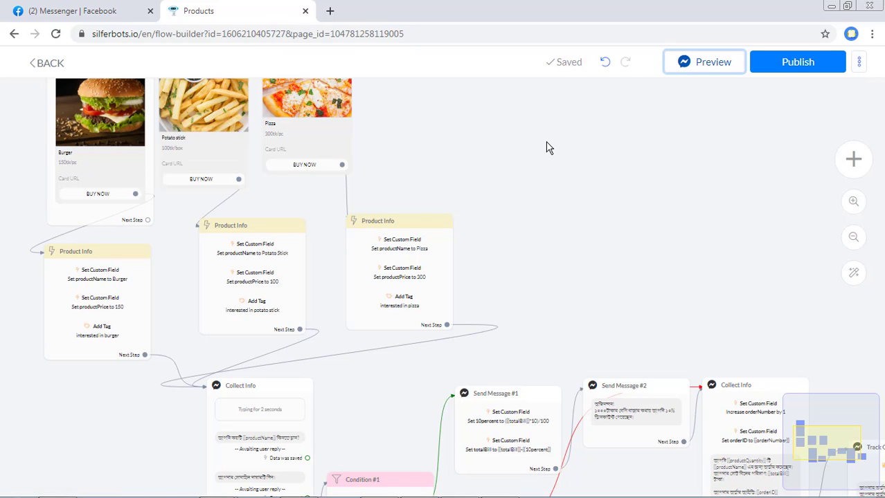
# - Order the Pizza again in the Messenger chat with a quantity of 4
pyautogui.click(77, 12)
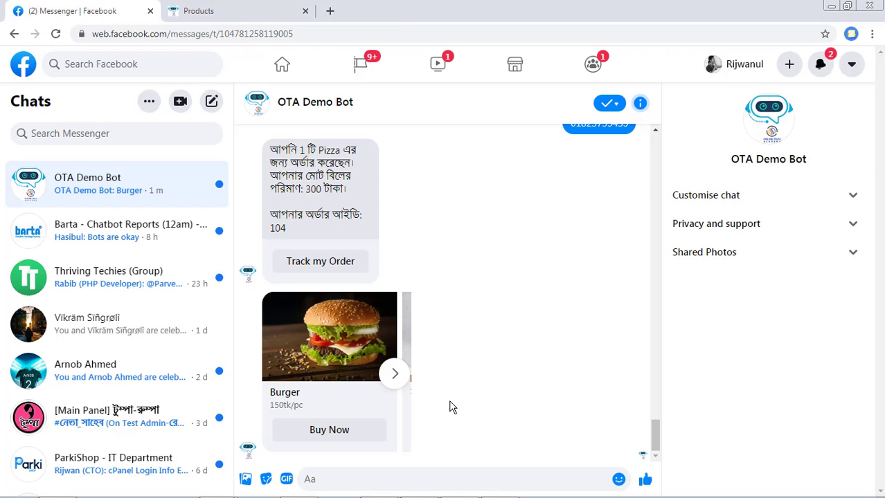
pyautogui.click(395, 374)
pyautogui.click(336, 433)
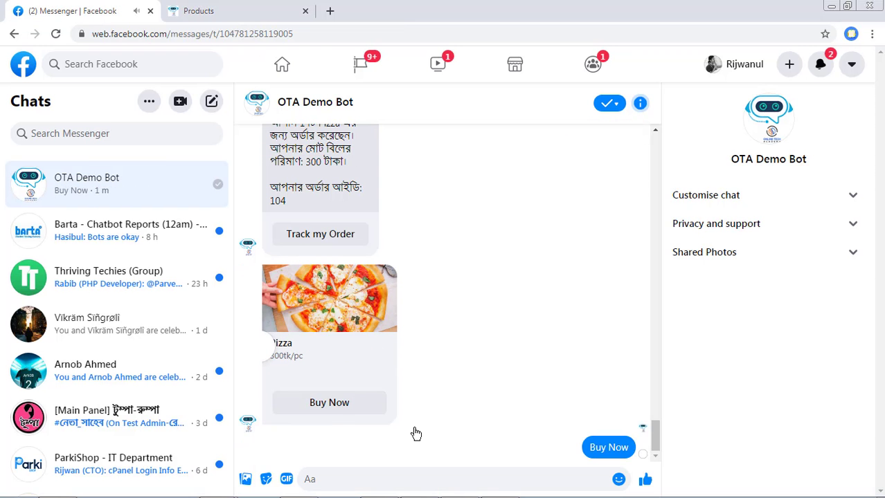
pyautogui.click(454, 487)
pyautogui.write('4')
pyautogui.press('Return')
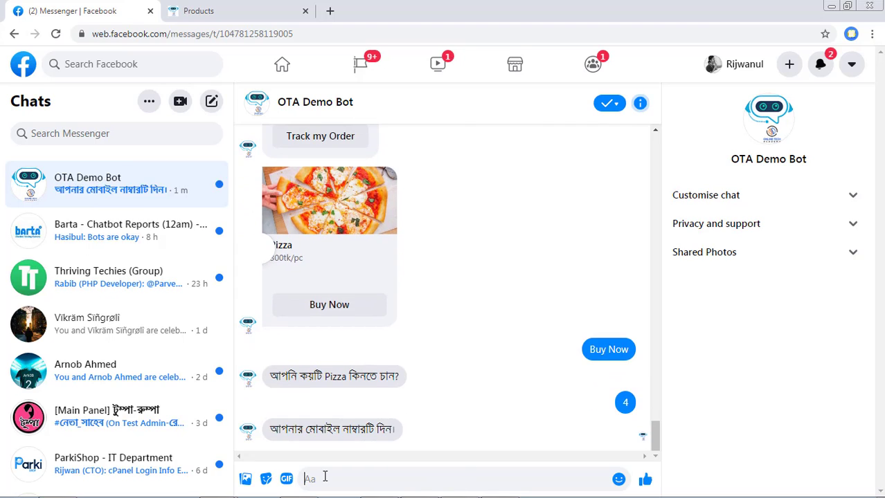
# - Send the customer's mobile number and check the reply shows the 10% discount and 1080 bill
pyautogui.press('Return')
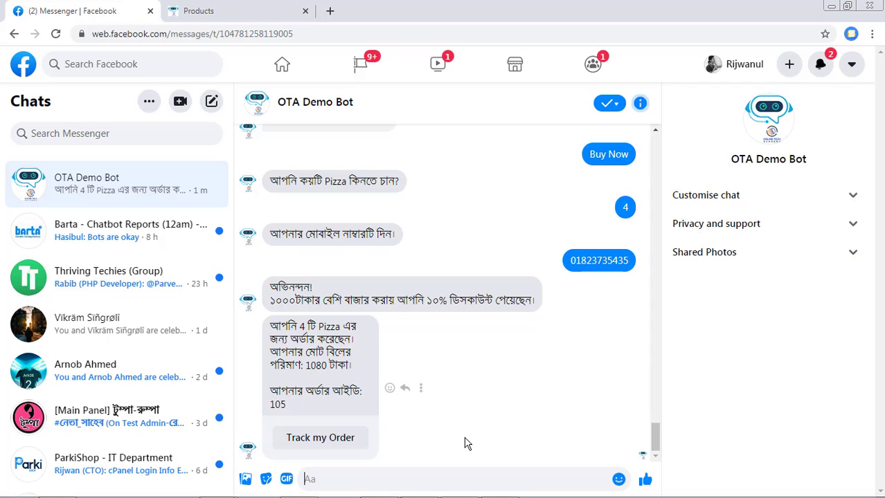
pyautogui.moveTo(270, 325); pyautogui.dragTo(334, 328)
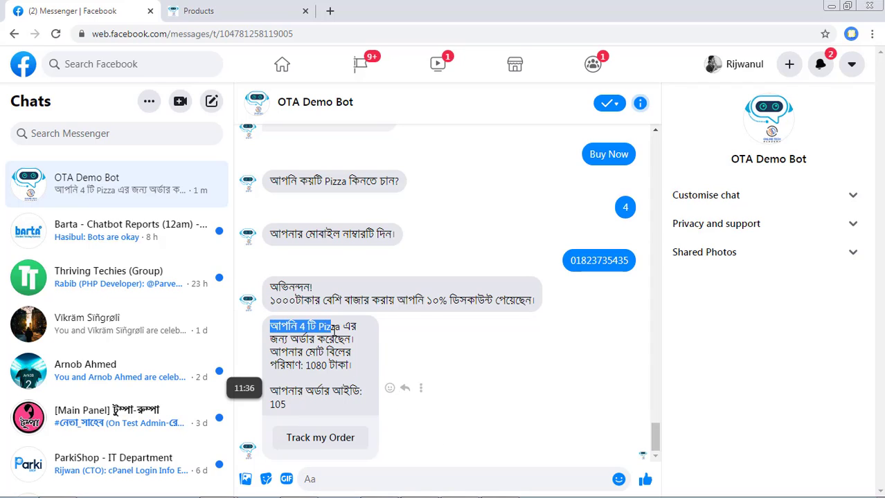
pyautogui.click(288, 358)
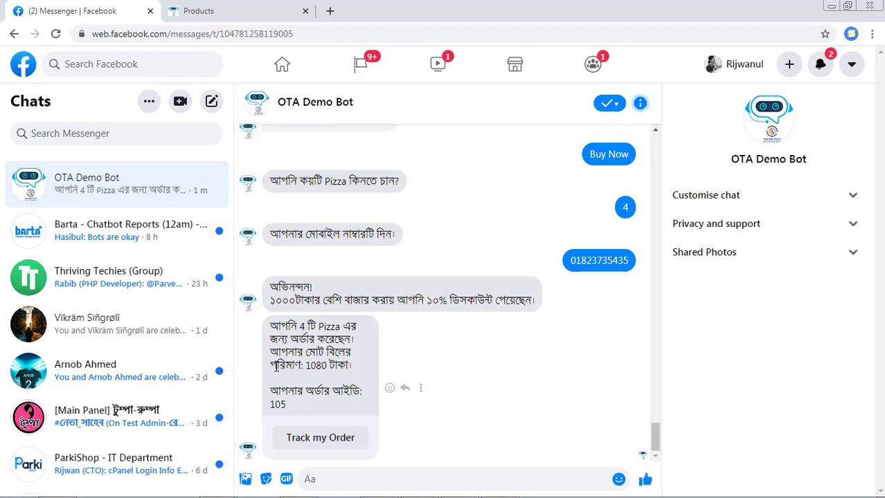
pyautogui.hotkey('ctrl', 'Tab')
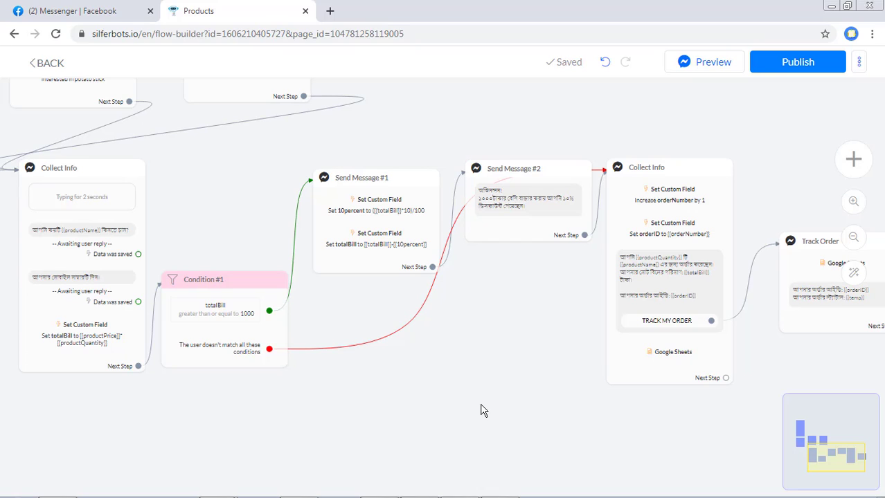
# - Publish the order flow, then go to the Audience subscriber list and show its filter conditions
pyautogui.click(807, 61)
pyautogui.click(15, 38)
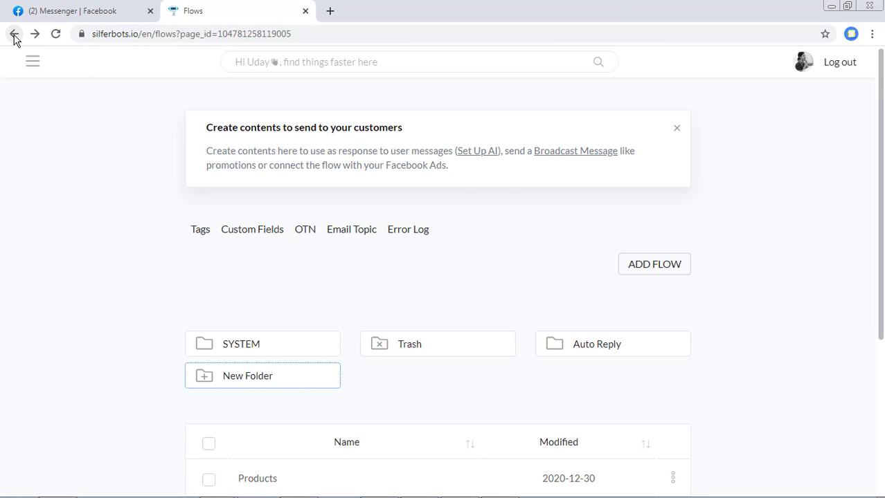
pyautogui.click(32, 66)
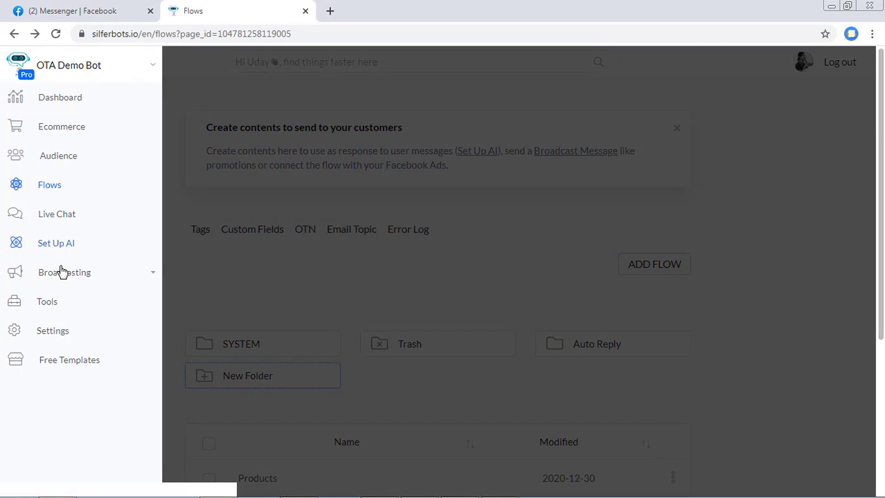
pyautogui.click(67, 150)
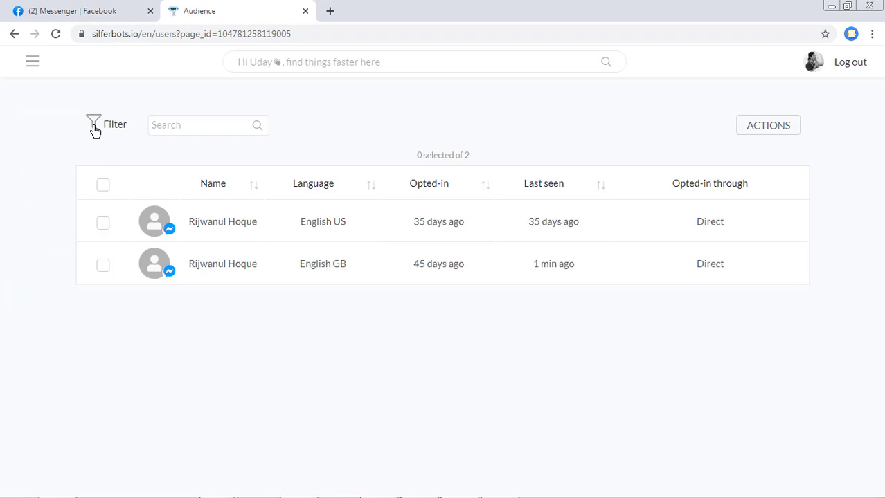
pyautogui.click(95, 131)
# - Start a new Audience filter condition on the totalBill custom field
pyautogui.click(285, 237)
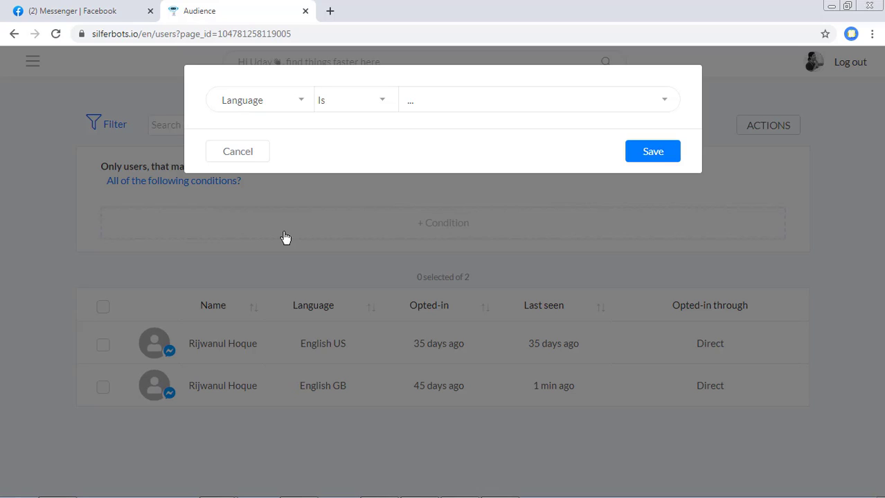
pyautogui.click(250, 147)
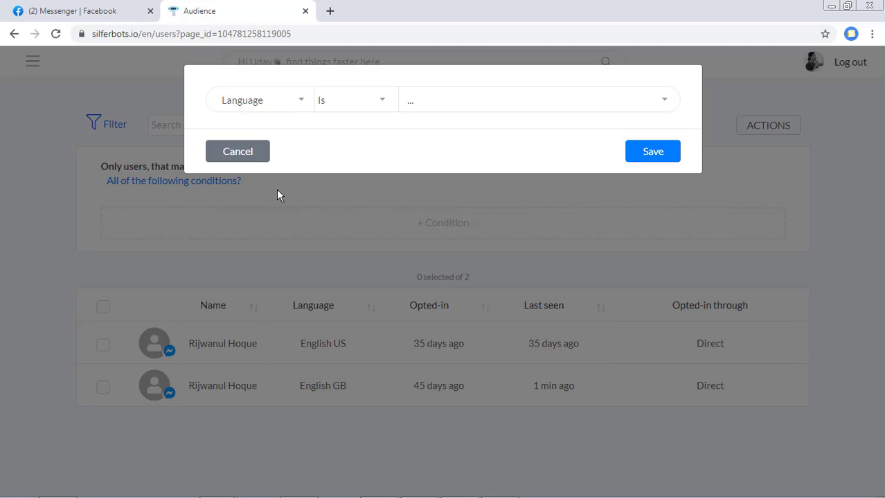
pyautogui.click(253, 157)
pyautogui.click(353, 214)
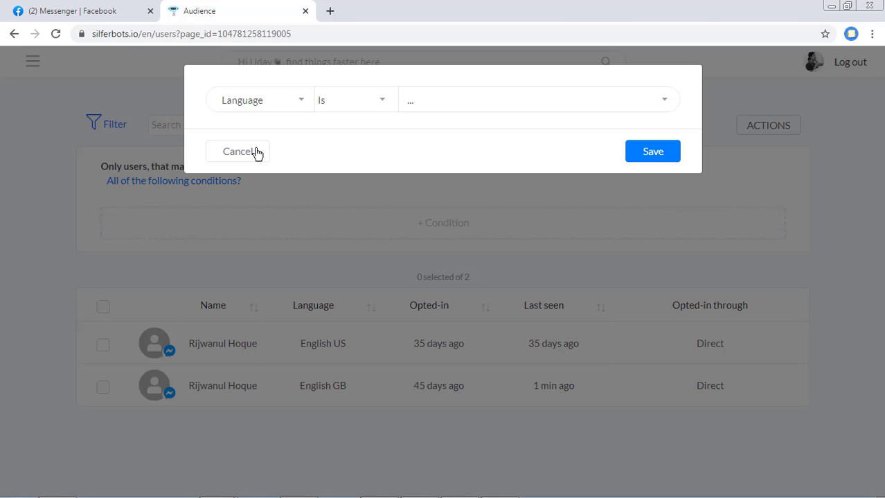
pyautogui.click(243, 111)
pyautogui.scroll(-5, 269, 391)
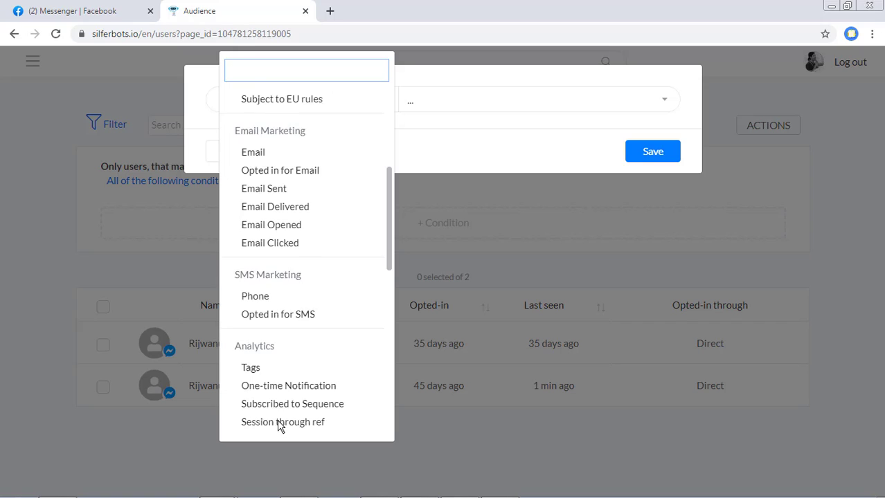
pyautogui.scroll(-8, 277, 419)
pyautogui.click(271, 429)
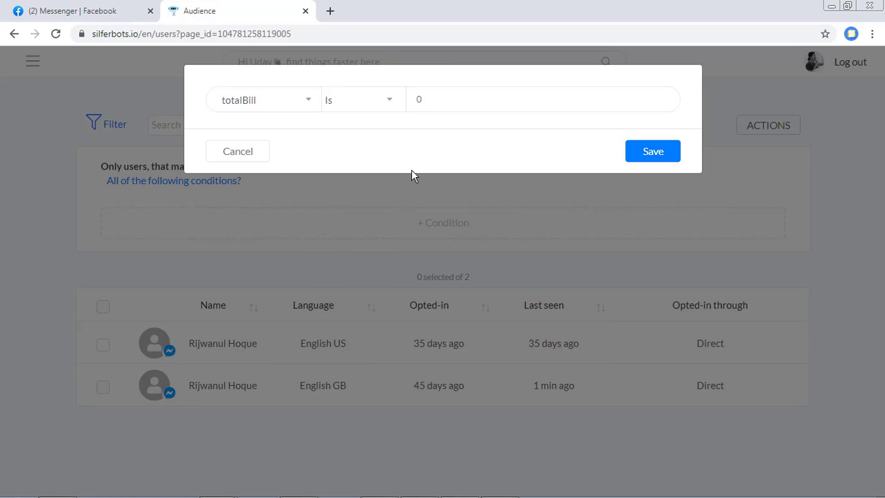
# - Set the totalBill condition to greater than or equal to 1000 and save it
pyautogui.click(445, 101)
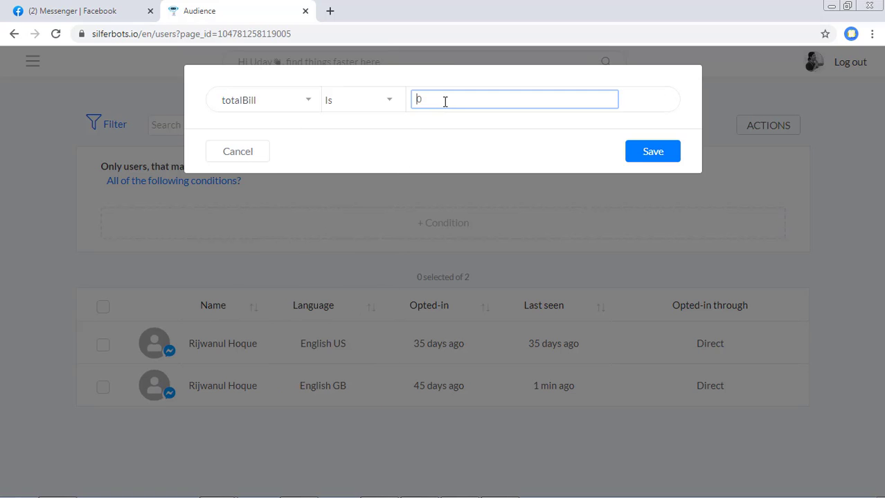
pyautogui.press('BackSpace')
pyautogui.write('1000')
pyautogui.click(452, 138)
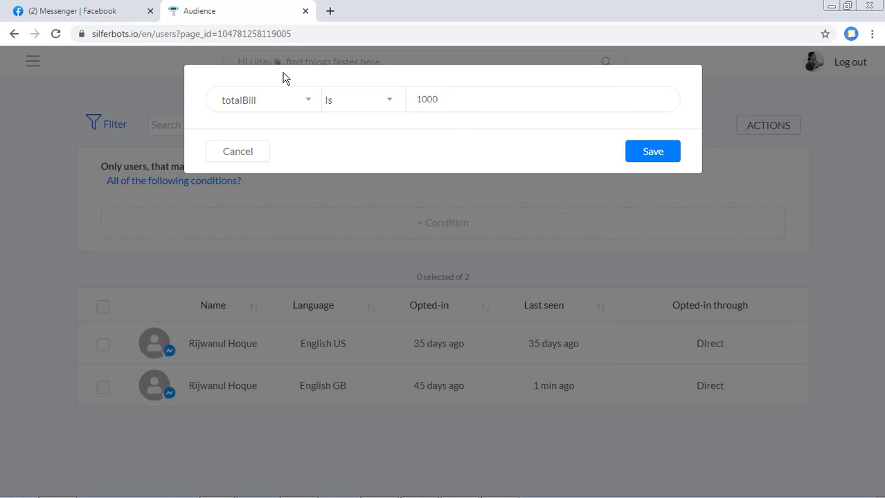
pyautogui.click(392, 109)
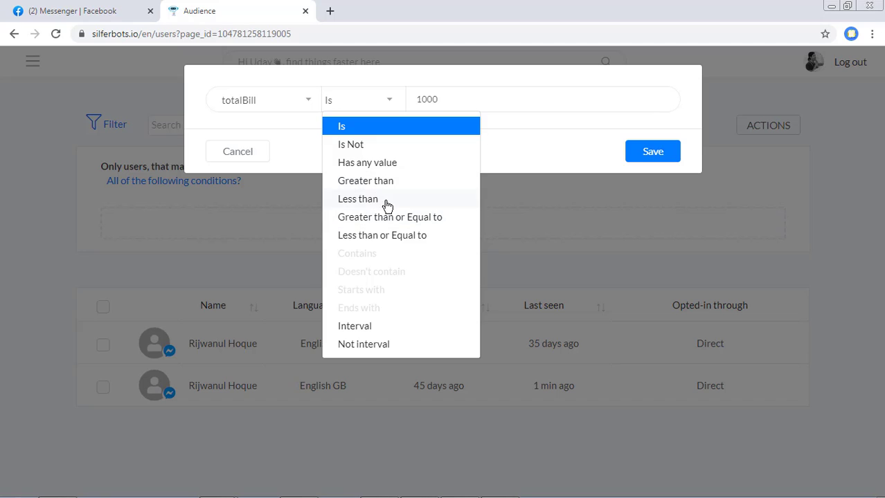
pyautogui.click(414, 223)
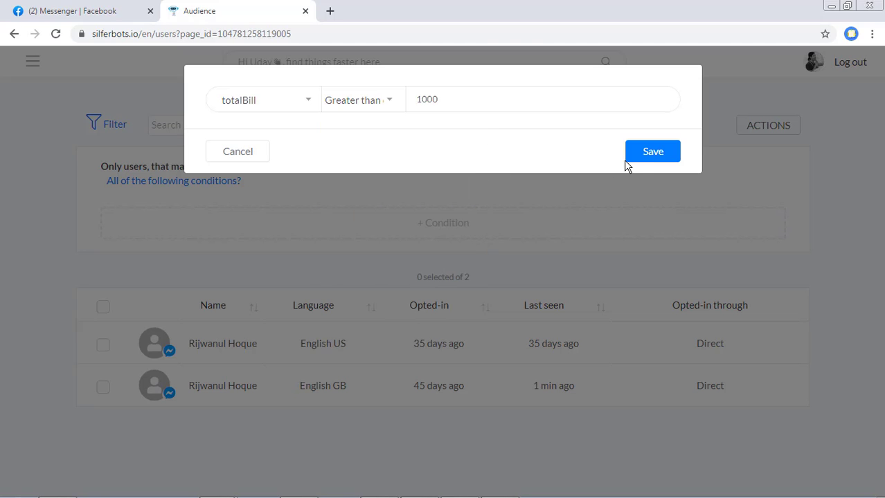
pyautogui.click(627, 161)
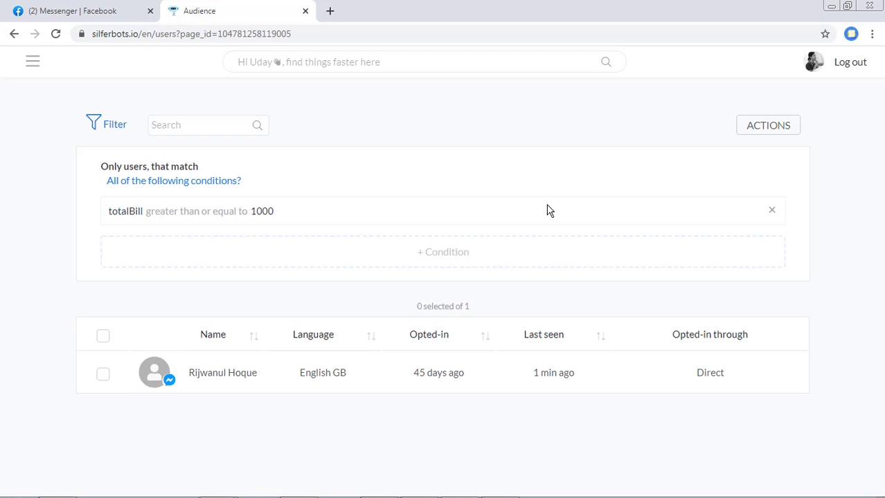
# - Add a second filter condition, Tags is 'interested in burger', and save it
pyautogui.click(416, 269)
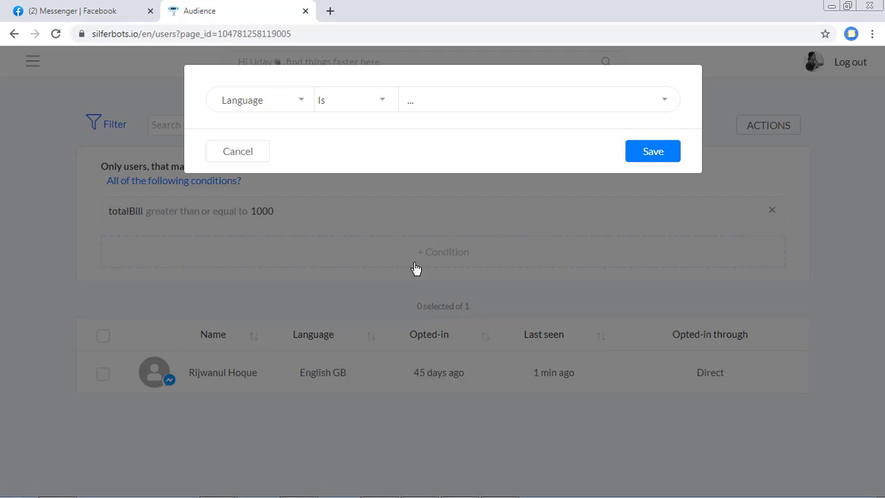
pyautogui.click(244, 103)
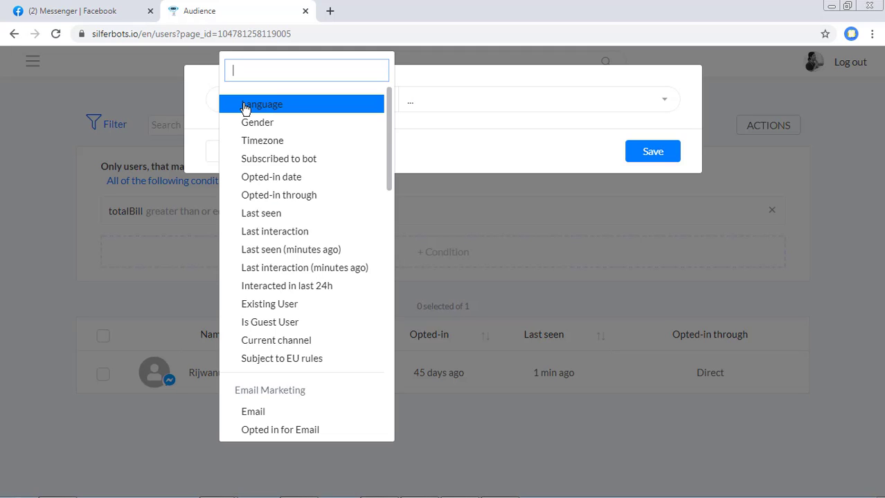
pyautogui.scroll(-8, 250, 253)
pyautogui.scroll(3, 258, 298)
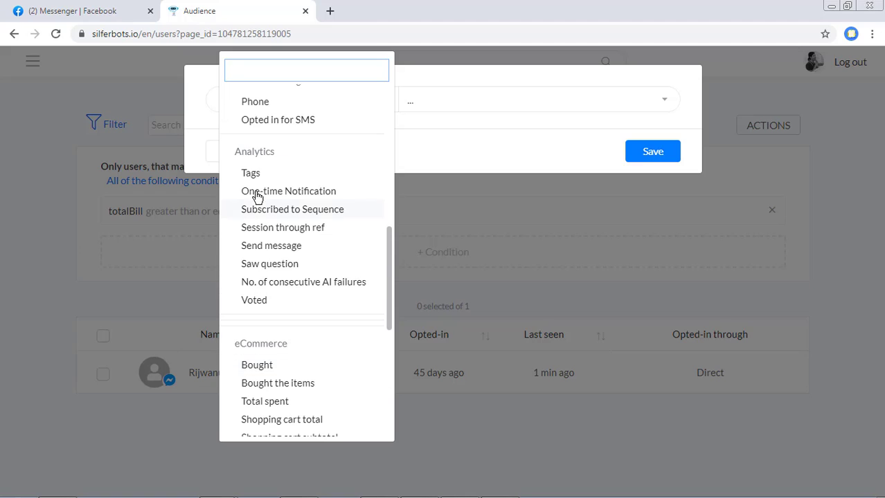
pyautogui.click(254, 176)
pyautogui.click(434, 103)
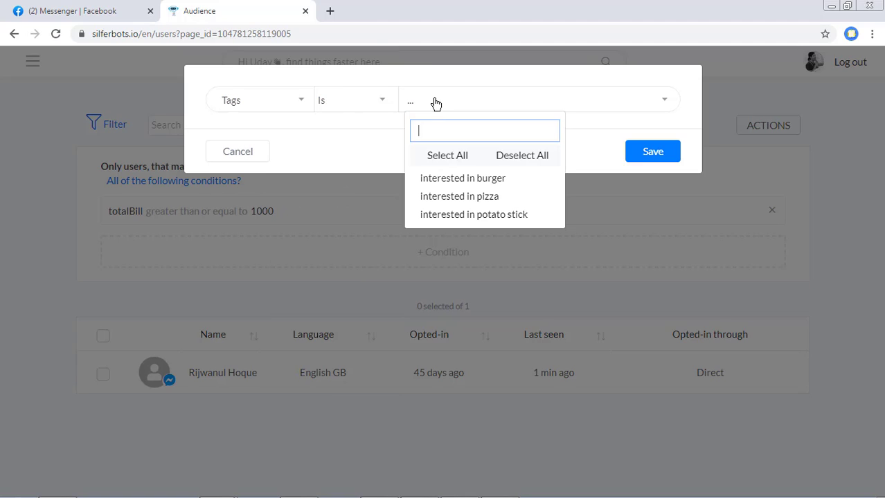
pyautogui.click(475, 185)
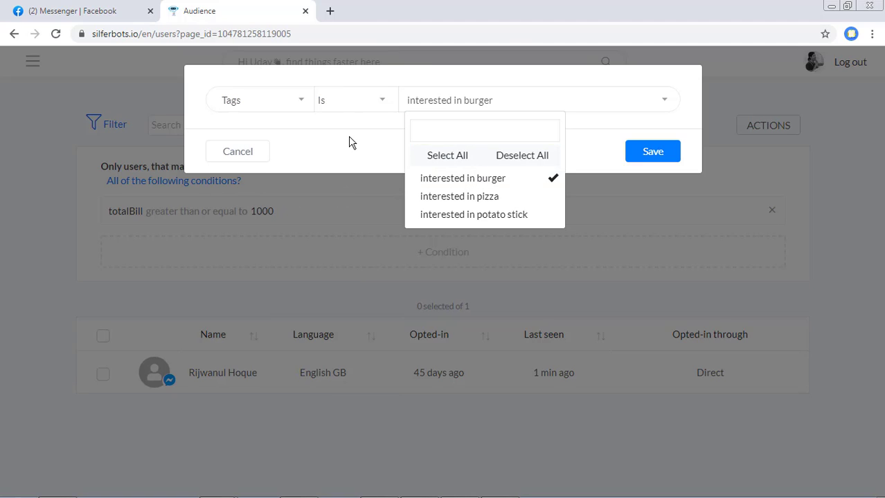
pyautogui.click(350, 142)
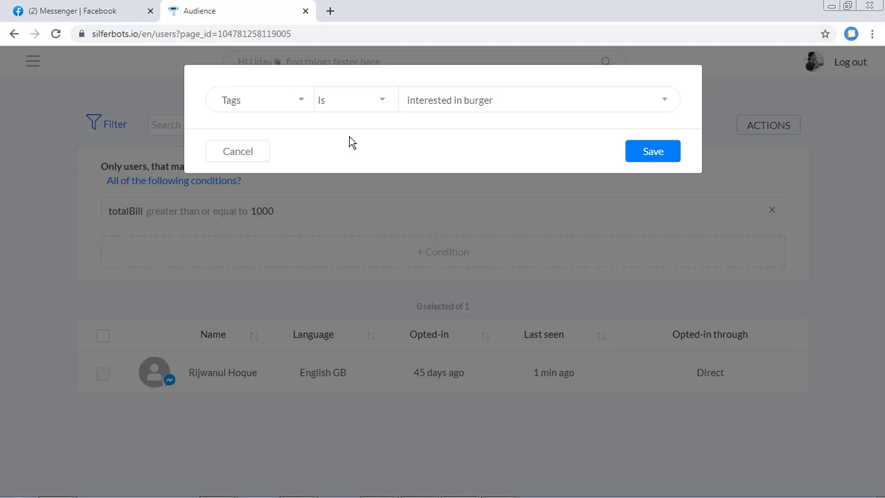
pyautogui.click(643, 157)
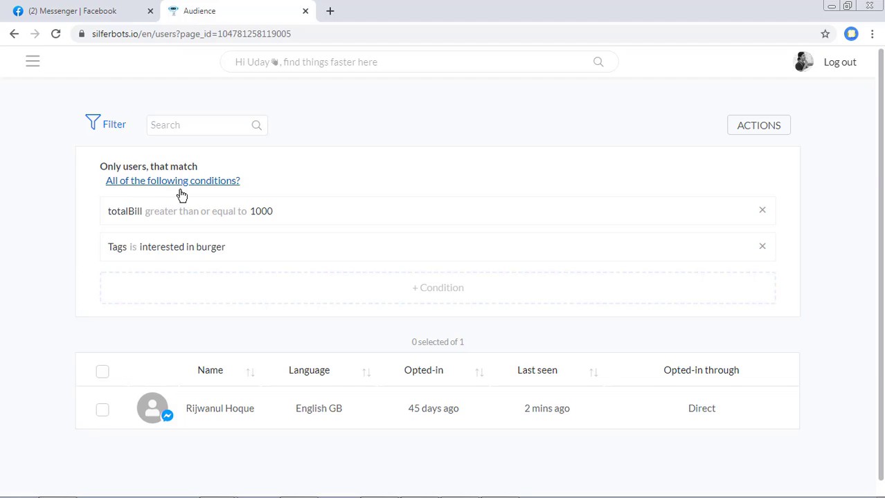
pyautogui.click(148, 189)
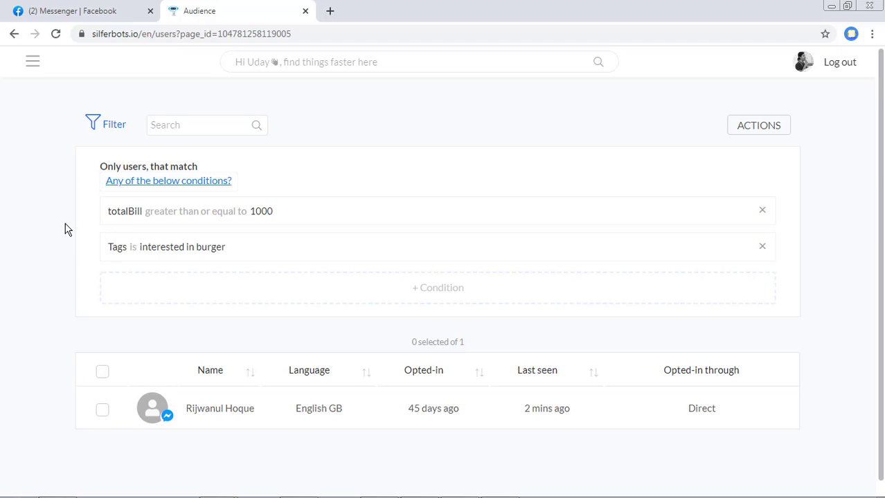
pyautogui.click(150, 186)
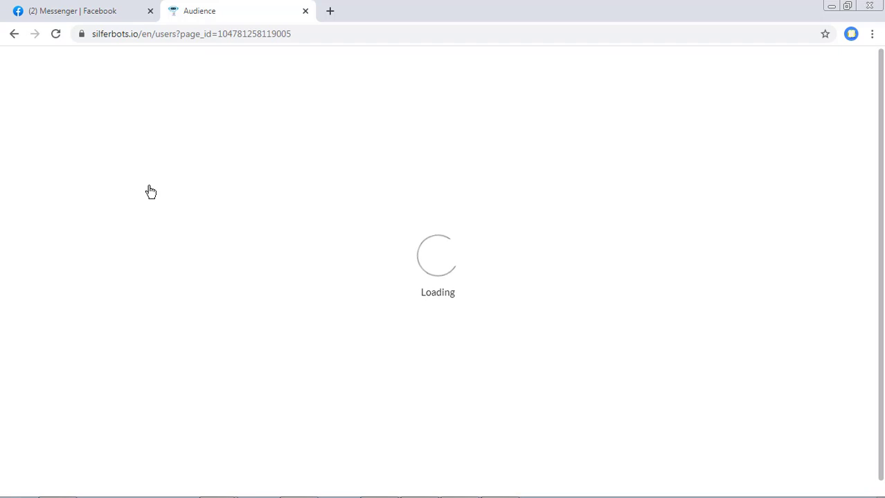